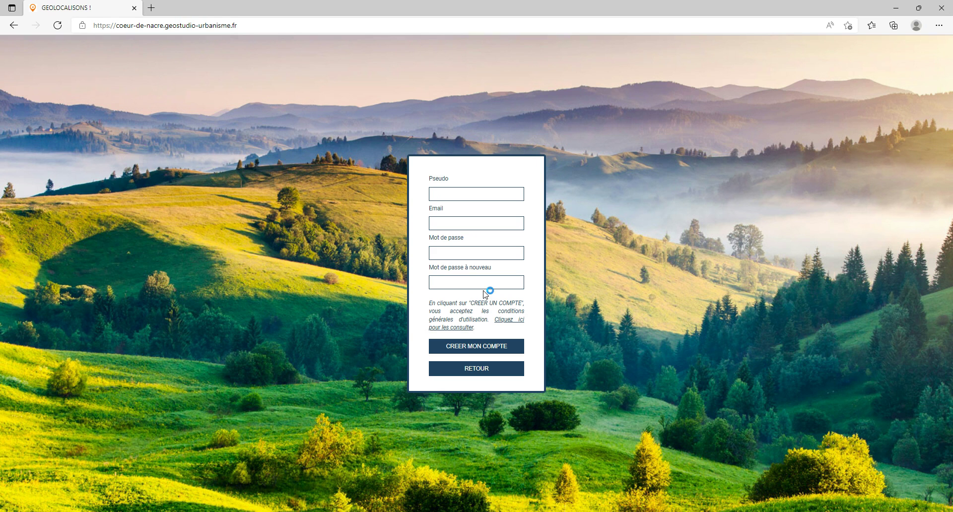
Return to the sign-in form, enter the account email and password, accept the terms of use and log in.
left_click(476, 369)
left_click(456, 228)
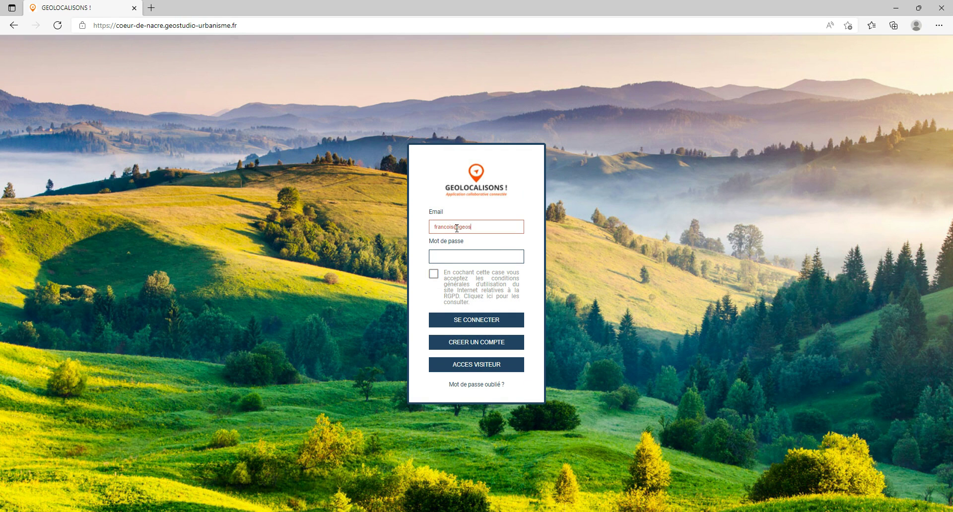
left_click(468, 259)
key("ctrl+v")
left_click(433, 275)
left_click(476, 323)
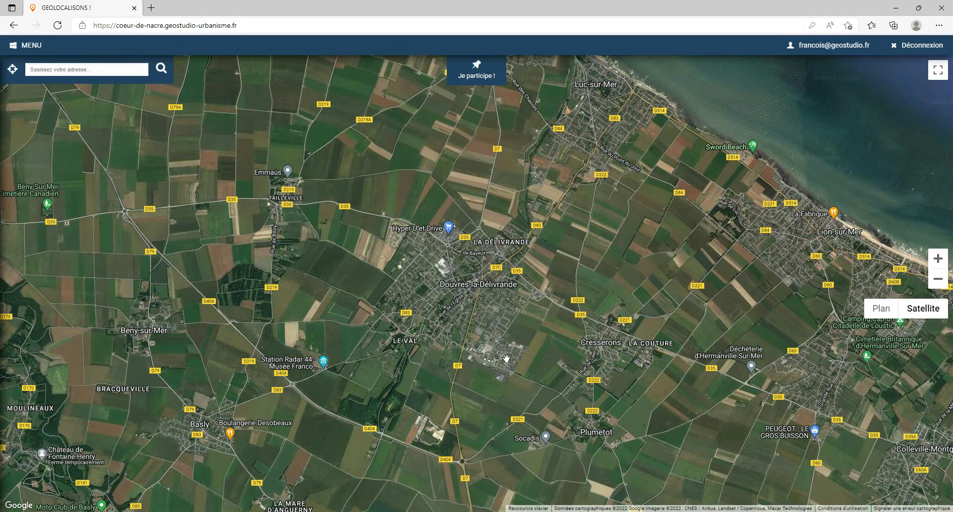
Examine the satellite map of the Côte de Nacre area, from Courseulles-sur-Mer to Lion-sur-Mer and inland around Douvres-la-Délivrande.
left_click_drag(602, 229, 574, 339)
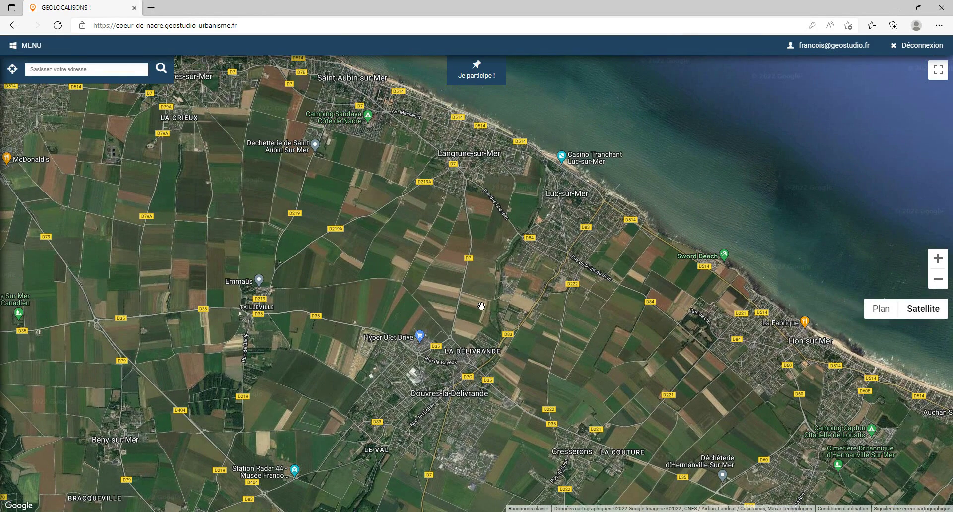
left_click_drag(482, 307, 558, 169)
left_click_drag(623, 425, 602, 269)
left_click_drag(648, 385, 542, 301)
left_click_drag(530, 255, 582, 437)
left_click_drag(568, 356, 611, 435)
left_click_drag(551, 315, 565, 370)
left_click_drag(540, 292, 533, 361)
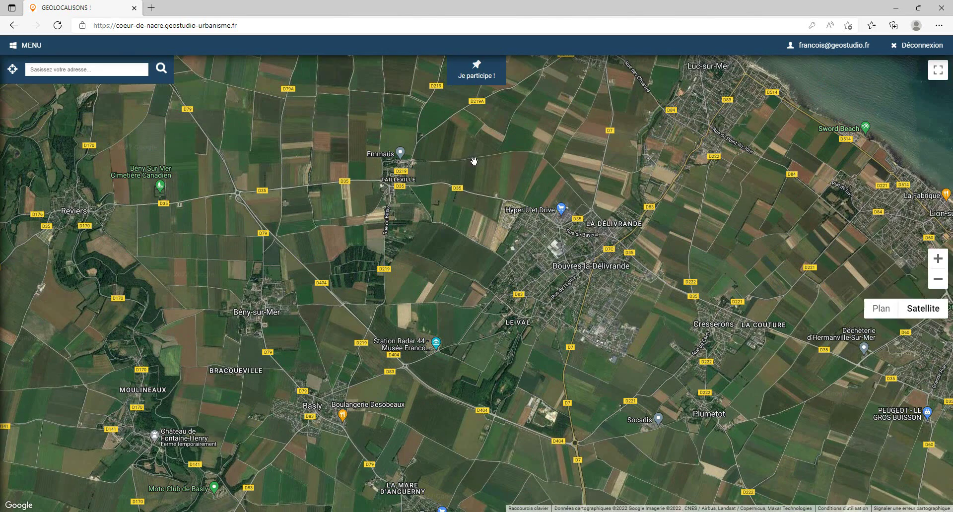
left_click_drag(549, 175, 544, 230)
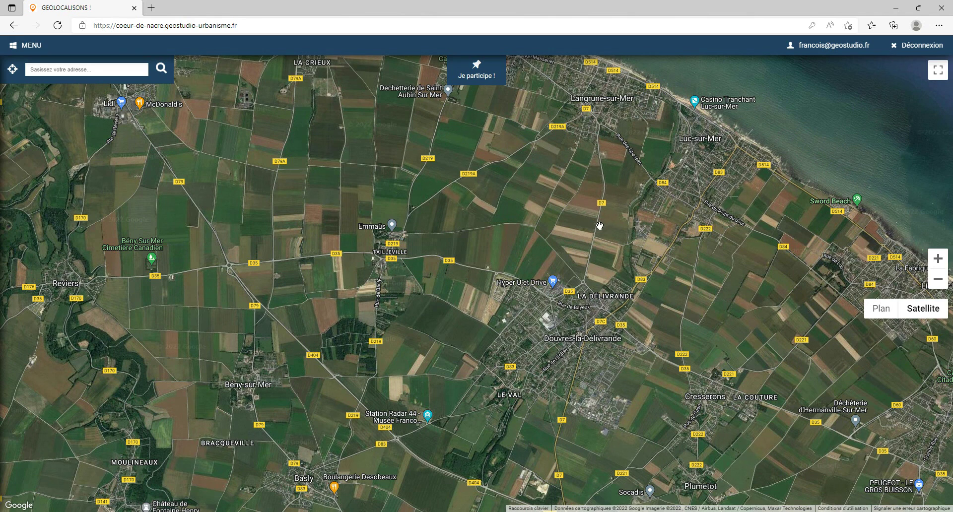
left_click_drag(491, 203, 467, 217)
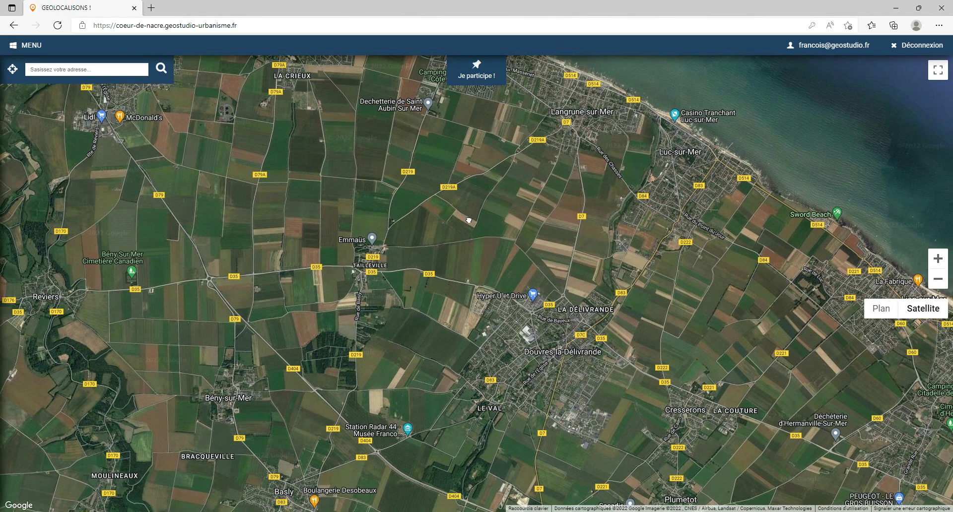
left_click_drag(574, 191, 534, 236)
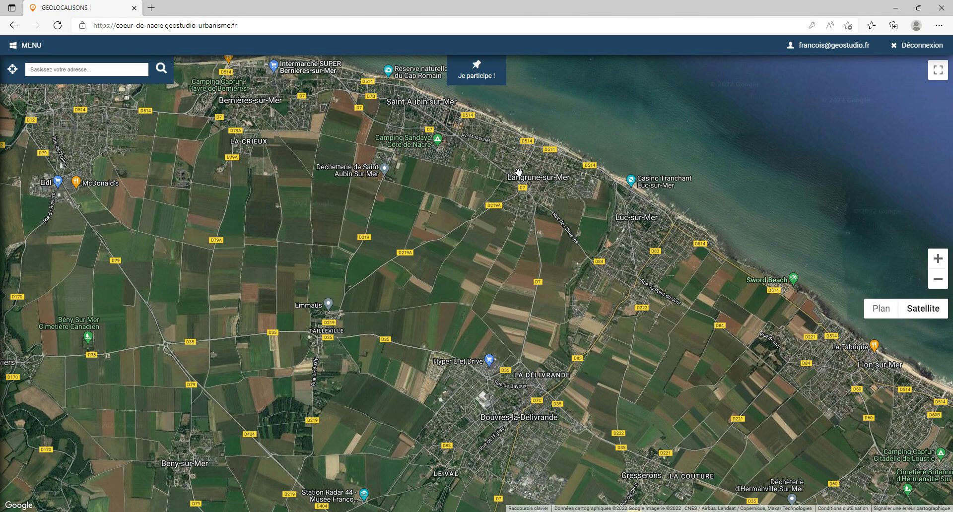
left_click_drag(520, 173, 519, 204)
left_click_drag(452, 265, 448, 251)
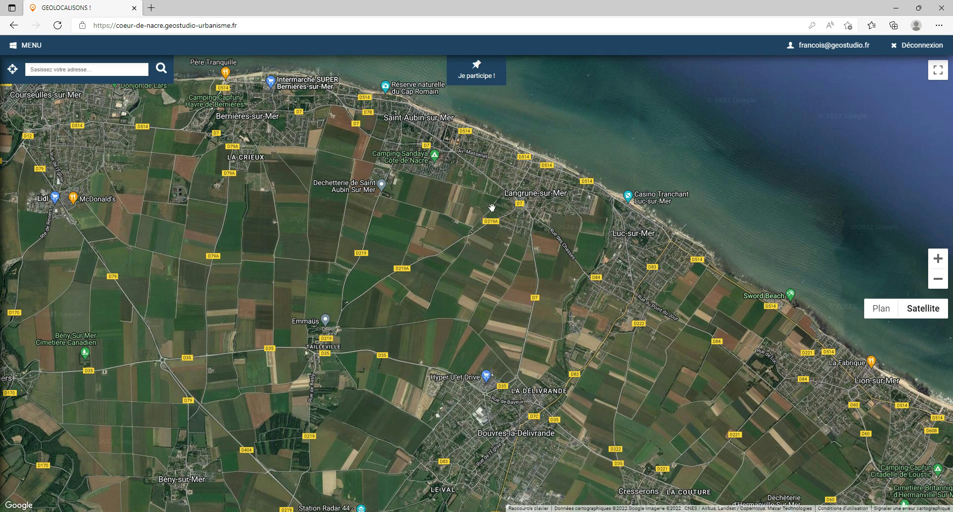
left_click_drag(515, 247, 643, 334)
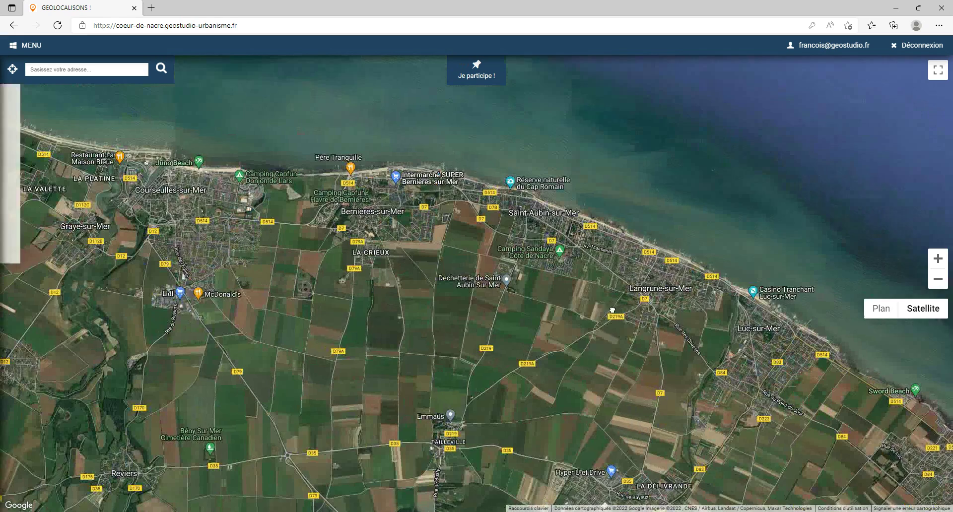
left_click_drag(516, 323, 549, 316)
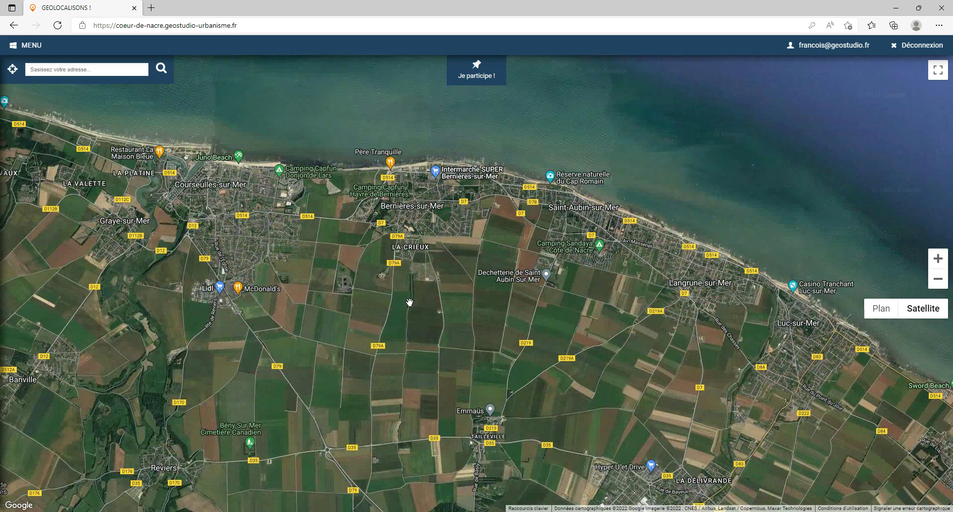
left_click_drag(410, 302, 413, 299)
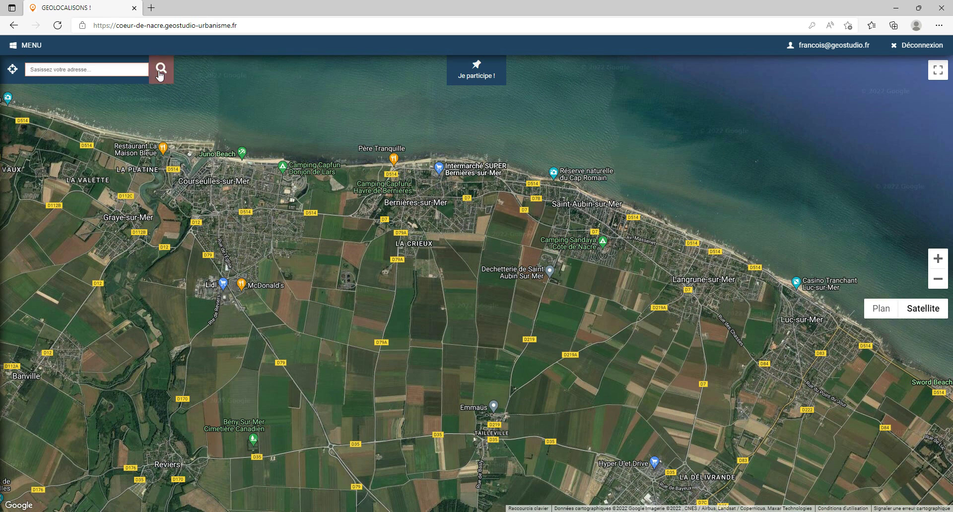
left_click_drag(631, 421, 608, 387)
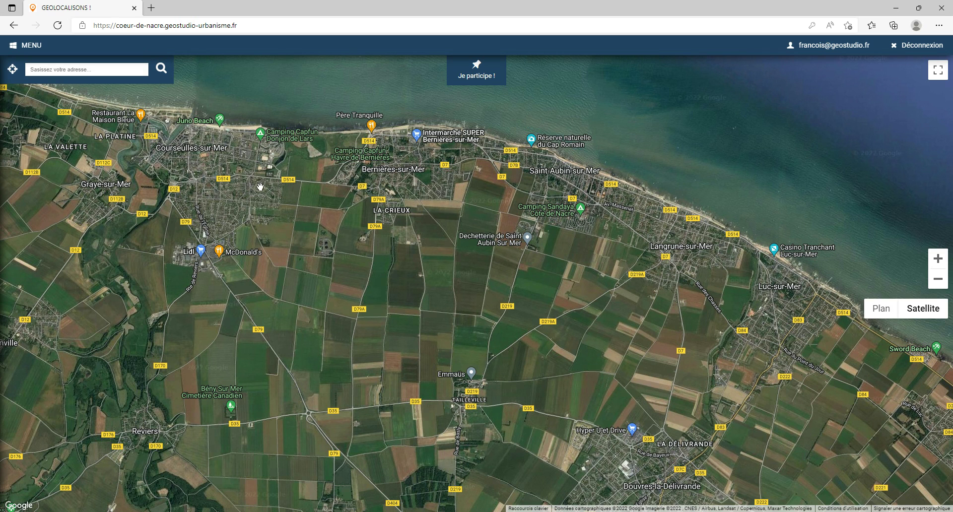
left_click_drag(489, 339, 444, 356)
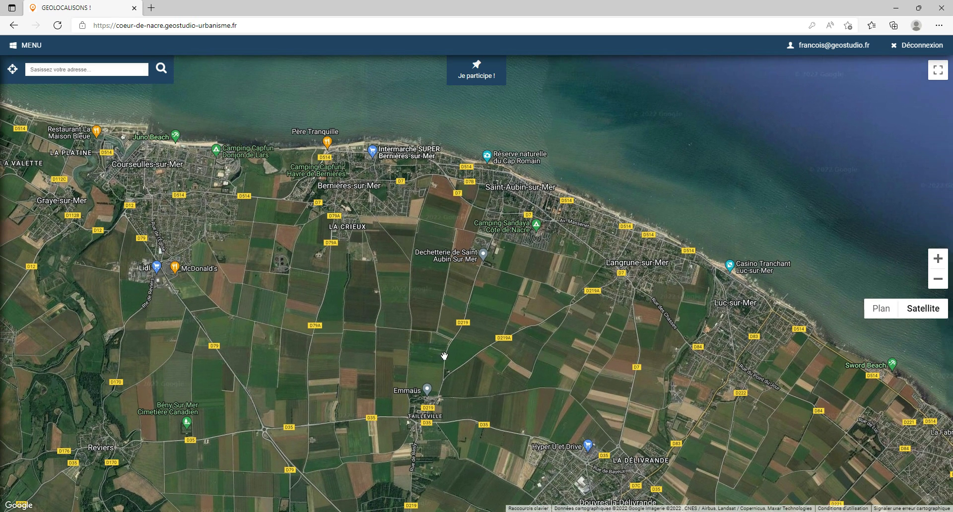
left_click_drag(500, 321, 474, 391)
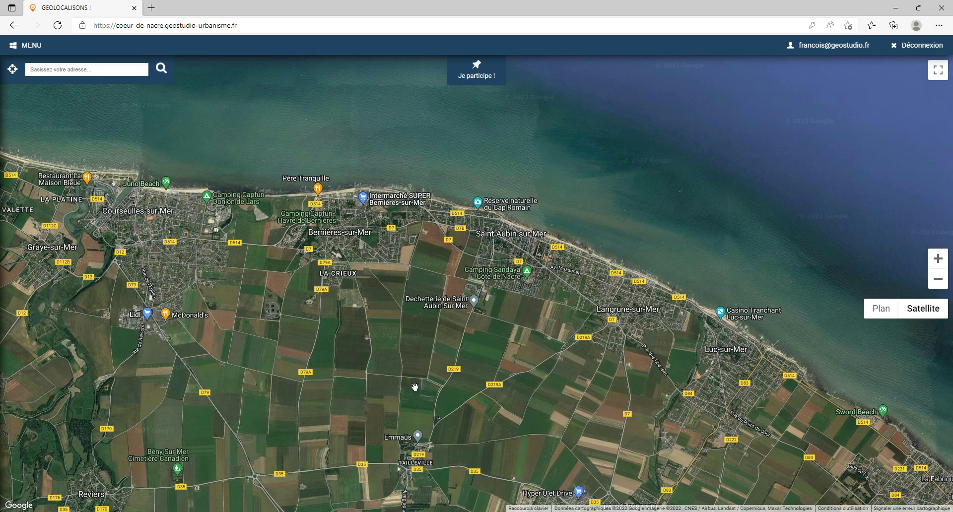
left_click_drag(495, 445, 436, 284)
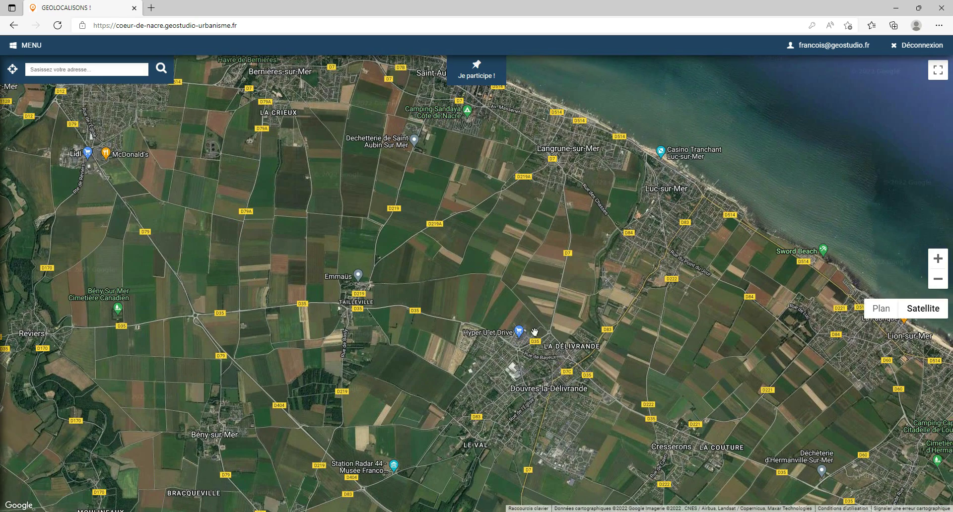
left_click_drag(473, 355, 437, 335)
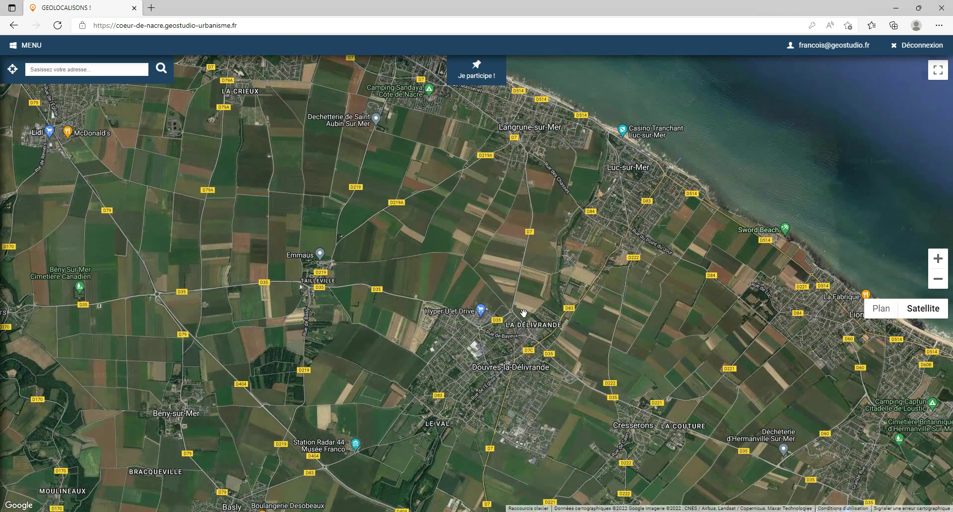
Start a point contribution for the area around the D7 and D35 junction north of La Délivrande.
scroll(521, 313, "up", 2)
scroll(476, 315, "up", 2)
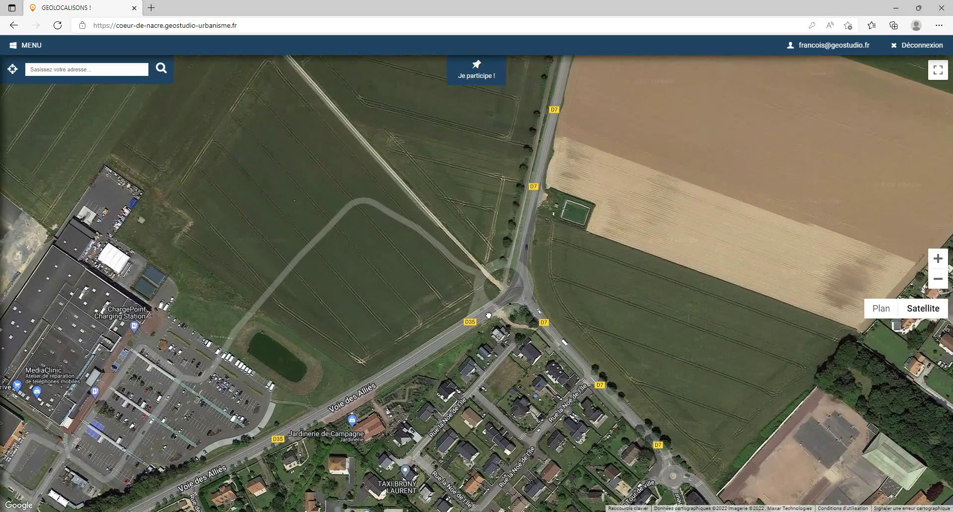
left_click_drag(488, 315, 484, 301)
left_click_drag(385, 280, 392, 266)
left_click_drag(468, 284, 459, 328)
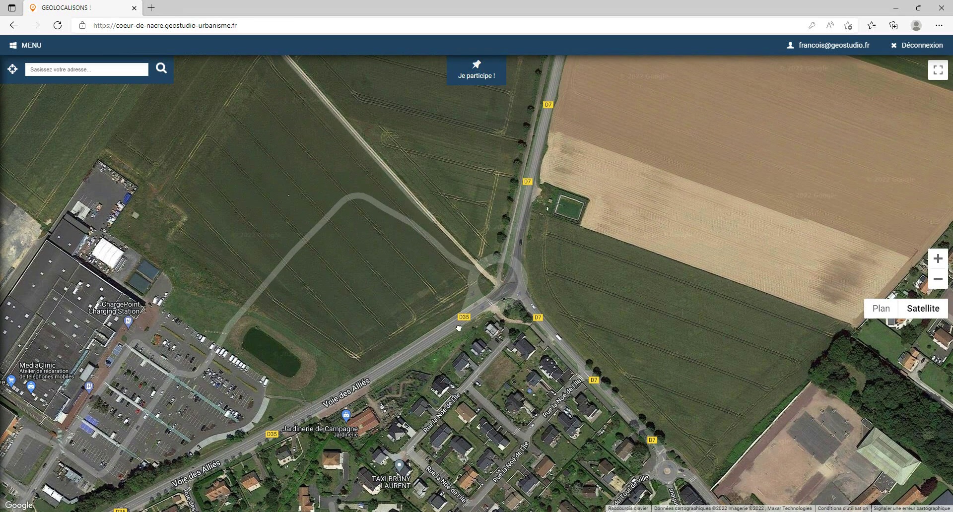
left_click(481, 75)
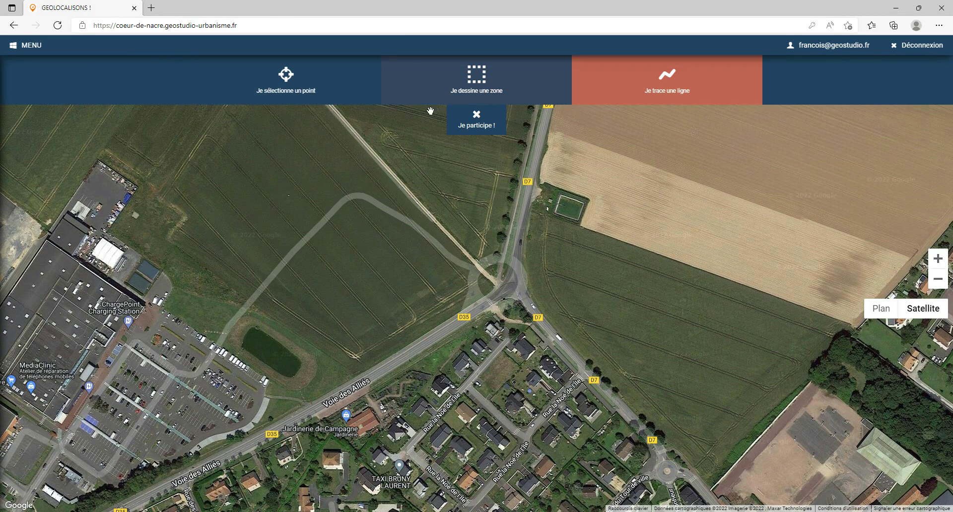
left_click(446, 252)
left_click(383, 251)
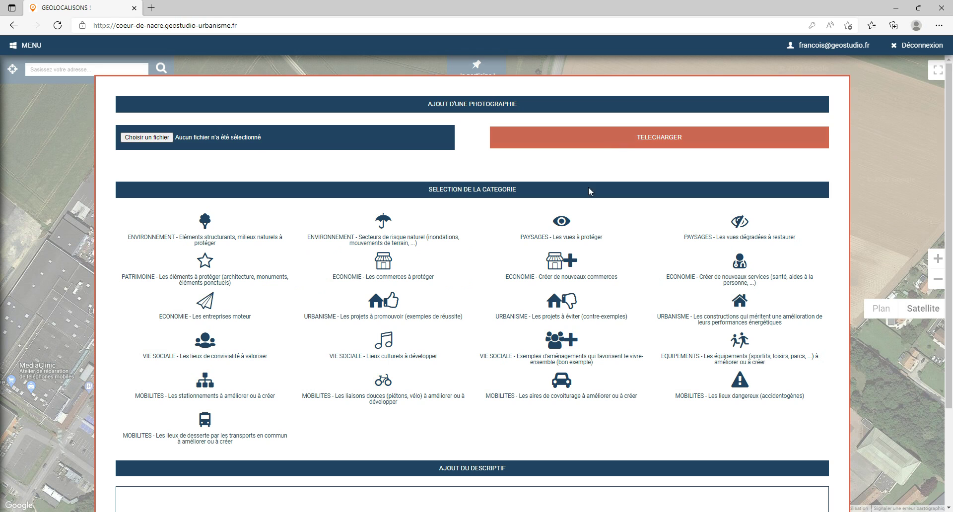
Categorise the contribution as "ENVIRONNEMENT - Eléments structurants, milieux naturels à protéger", describe it as "Haies à protéger" and submit the form without a link.
scroll(474, 304, "down", 1)
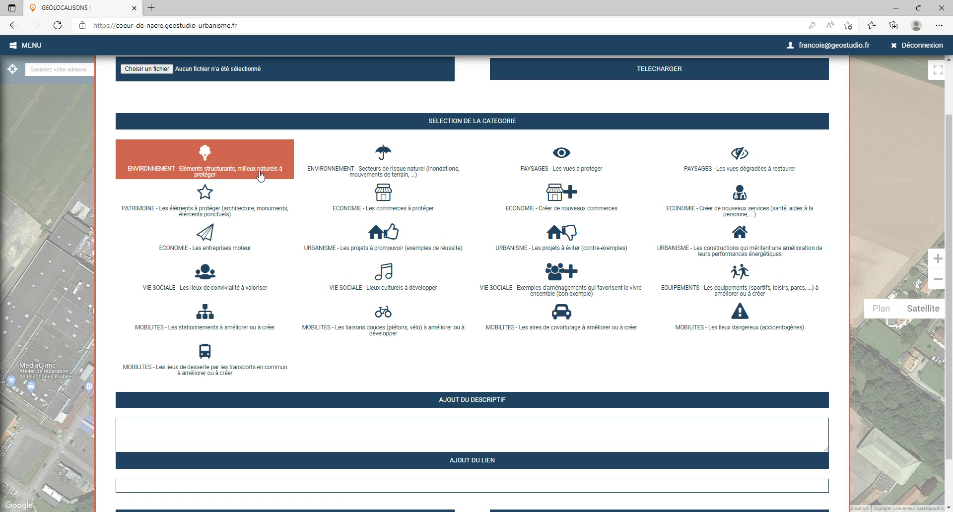
left_click(231, 159)
scroll(315, 297, "down", 1)
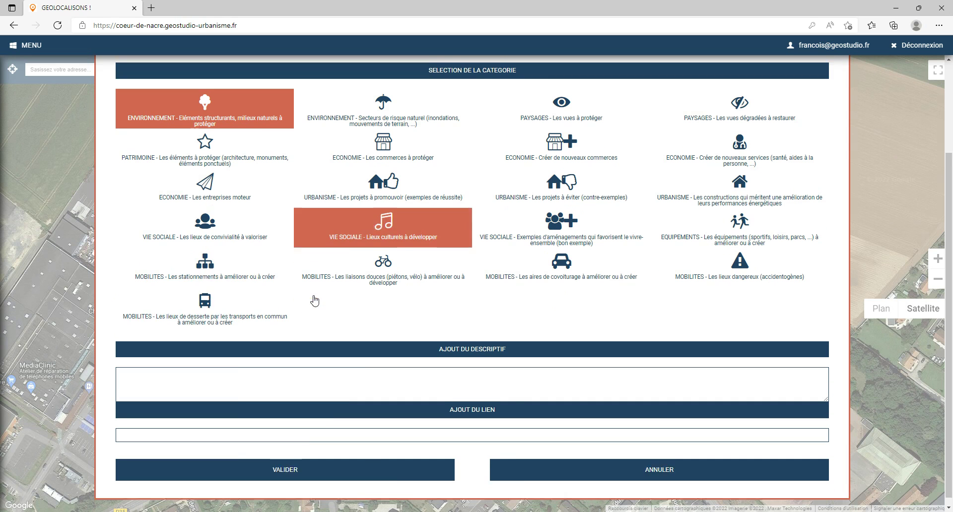
left_click(432, 370)
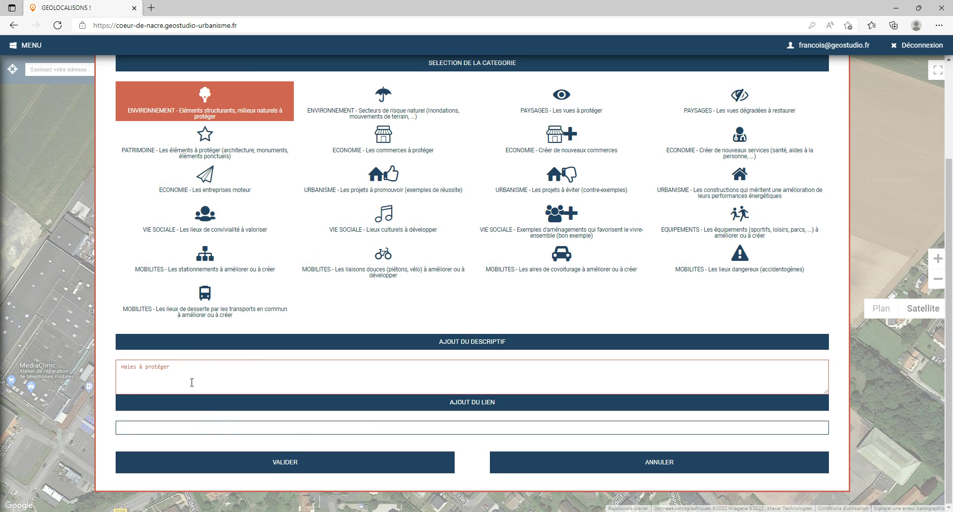
left_click(362, 429)
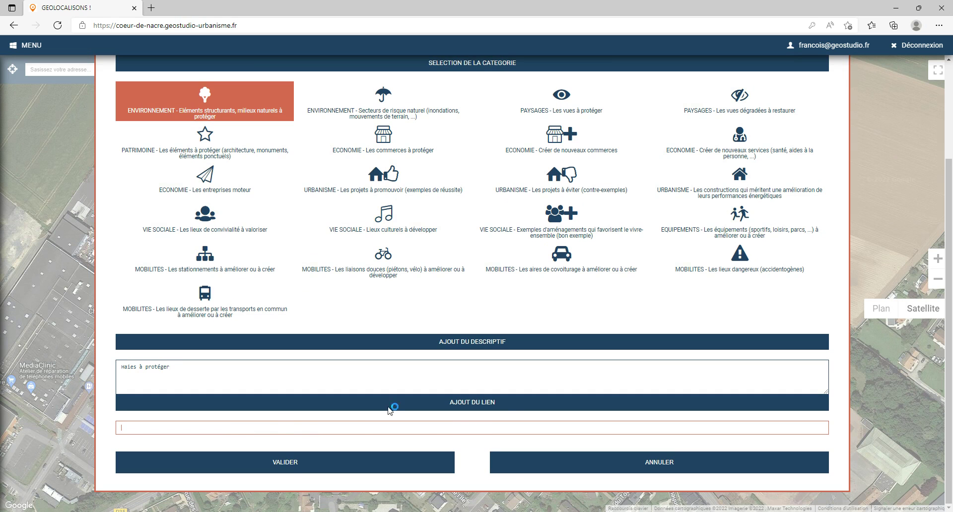
left_click(276, 464)
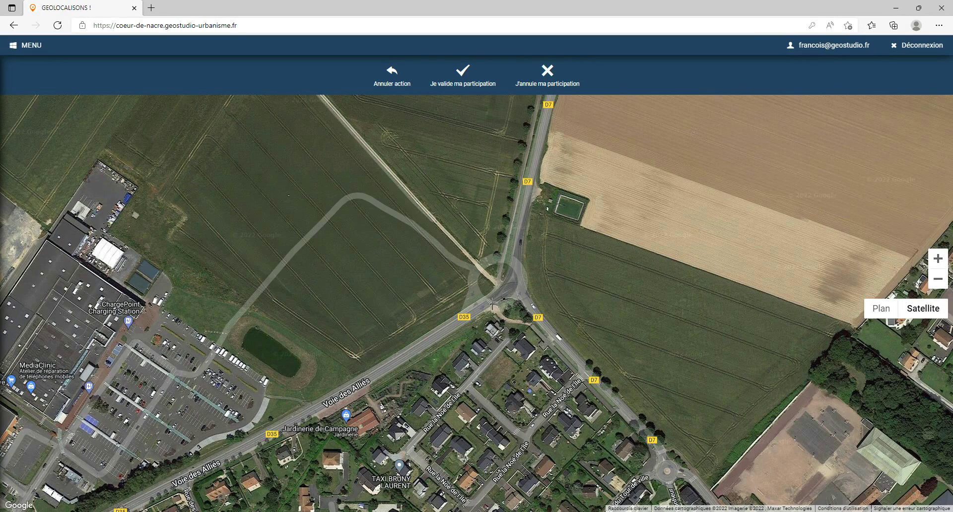
Place the contribution's point on the tree line along the D7, north of the D35 junction, and validate the participation.
left_click_drag(526, 241, 420, 382)
left_click(401, 366)
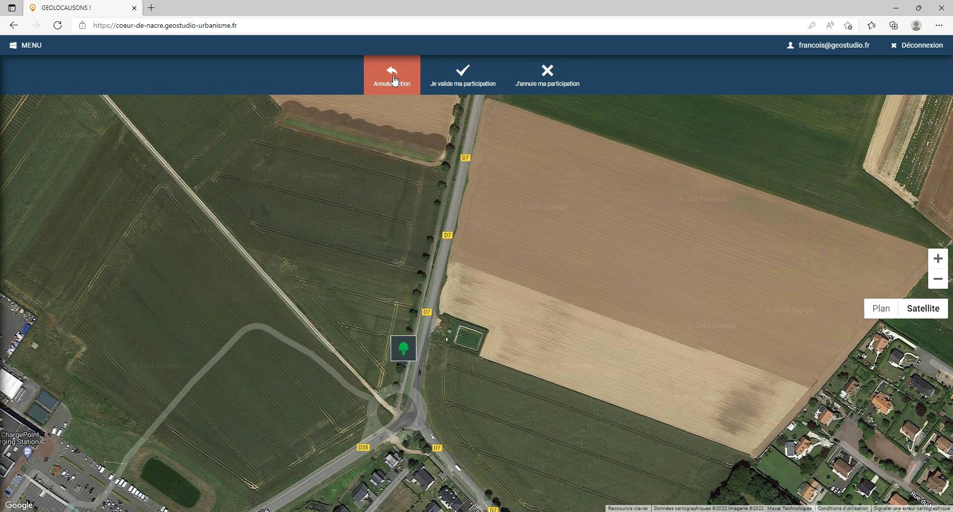
left_click(389, 82)
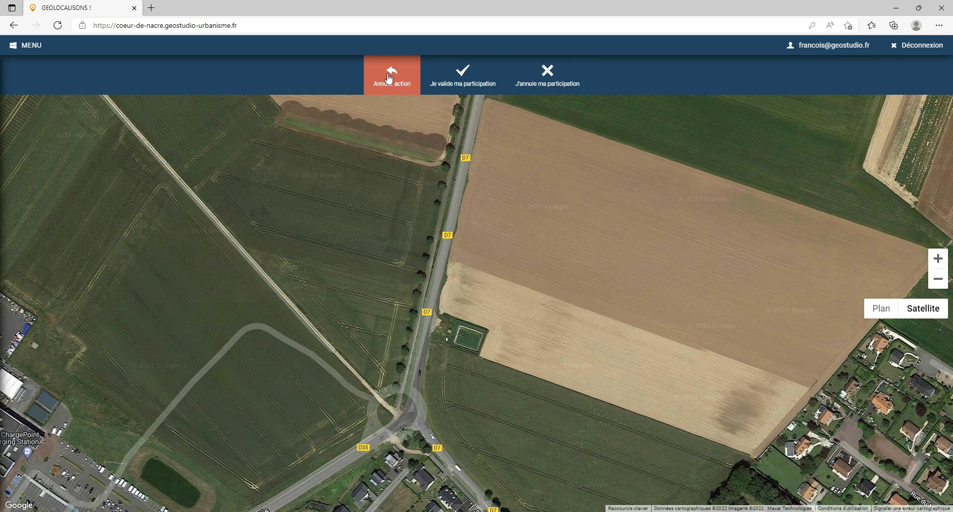
left_click(416, 293)
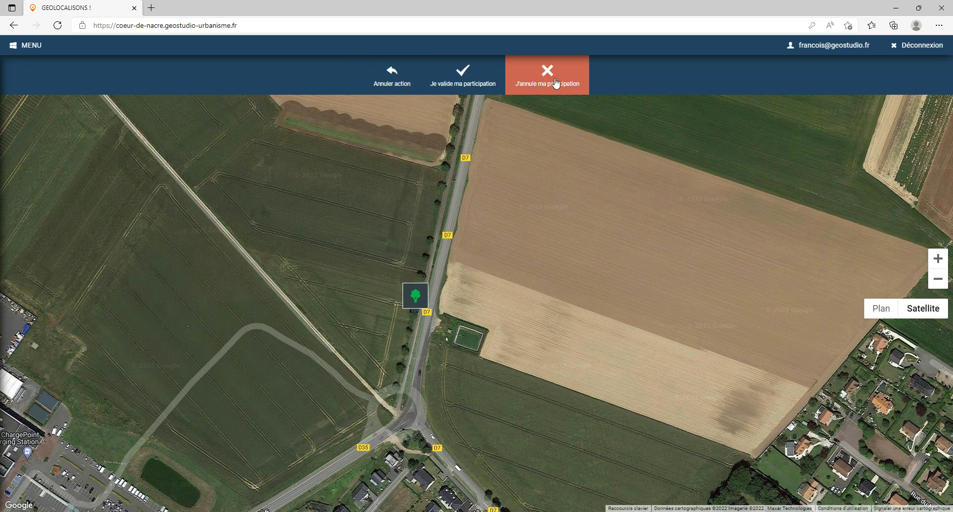
left_click(461, 75)
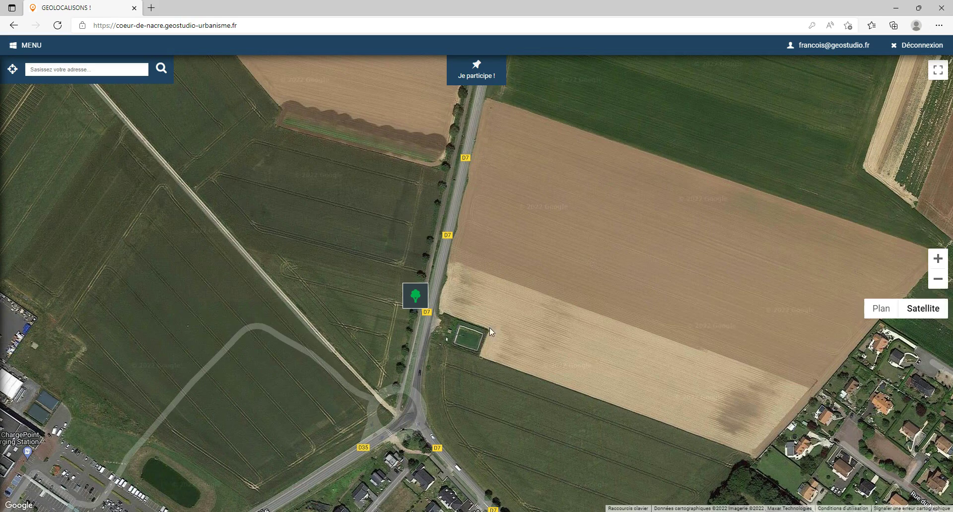
Open the details of the tree marker north of La Délivrande and activate its comment field.
scroll(443, 296, "down", 2)
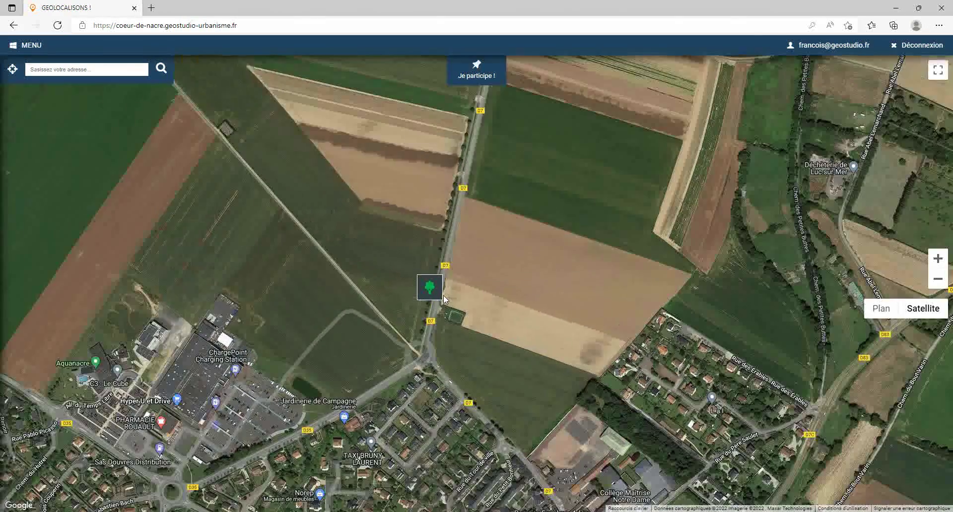
scroll(480, 329, "down", 2)
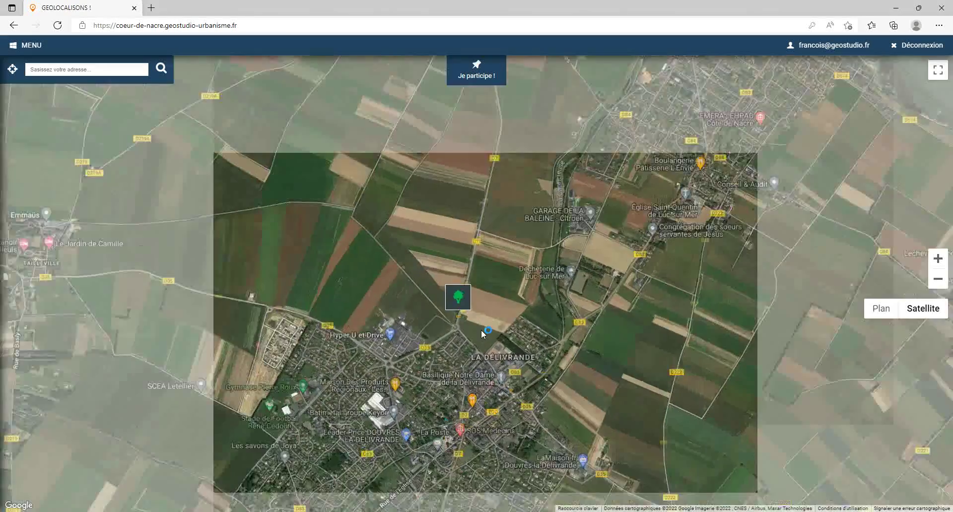
left_click_drag(490, 280, 471, 298)
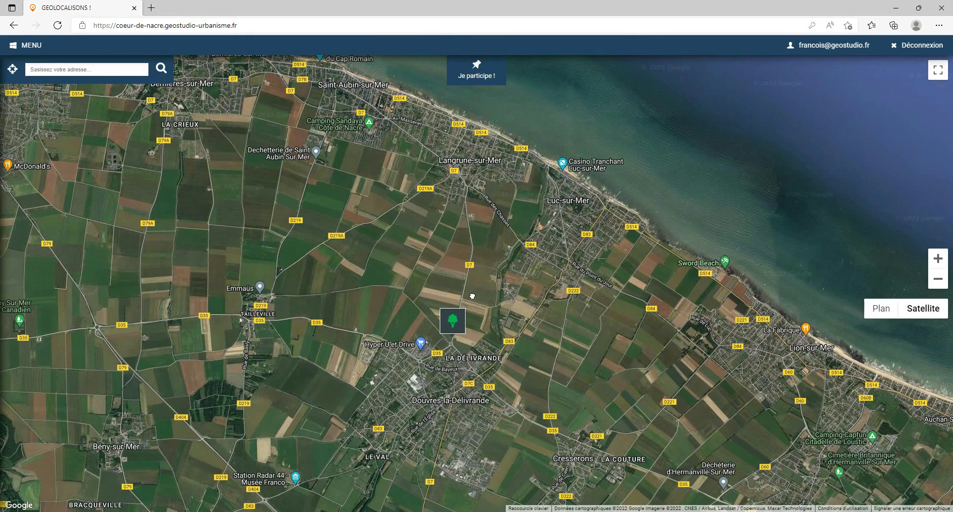
mouse_move(472, 328)
left_mouse_down()
mouse_move(537, 336)
mouse_move(511, 315)
left_mouse_up()
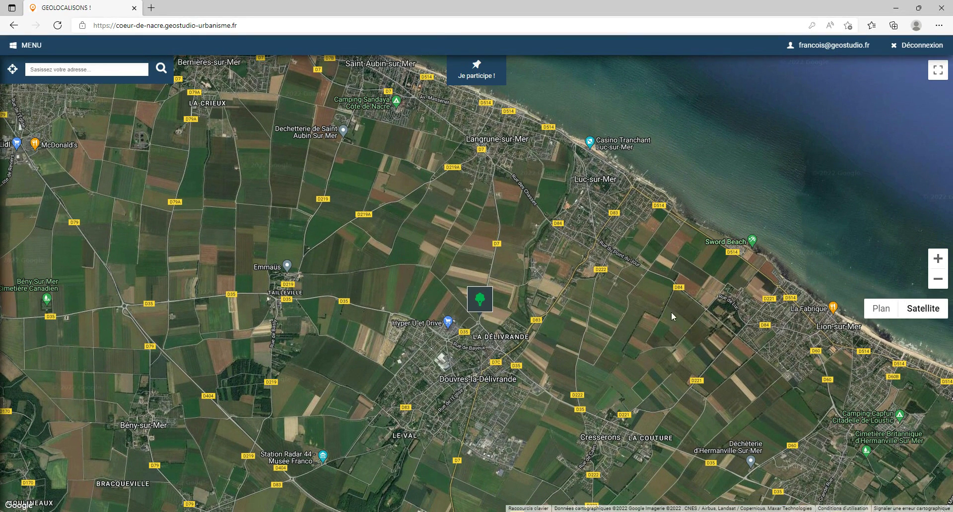
left_click(479, 300)
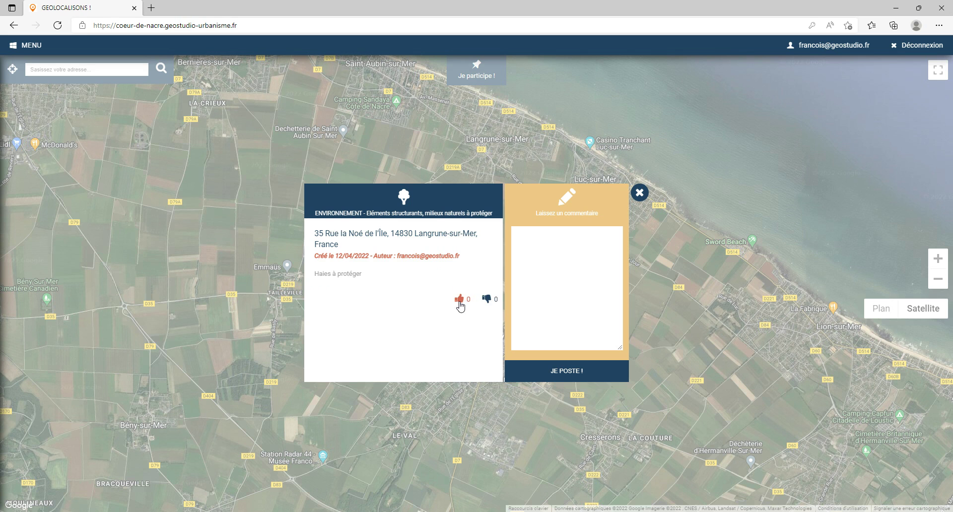
left_click(557, 240)
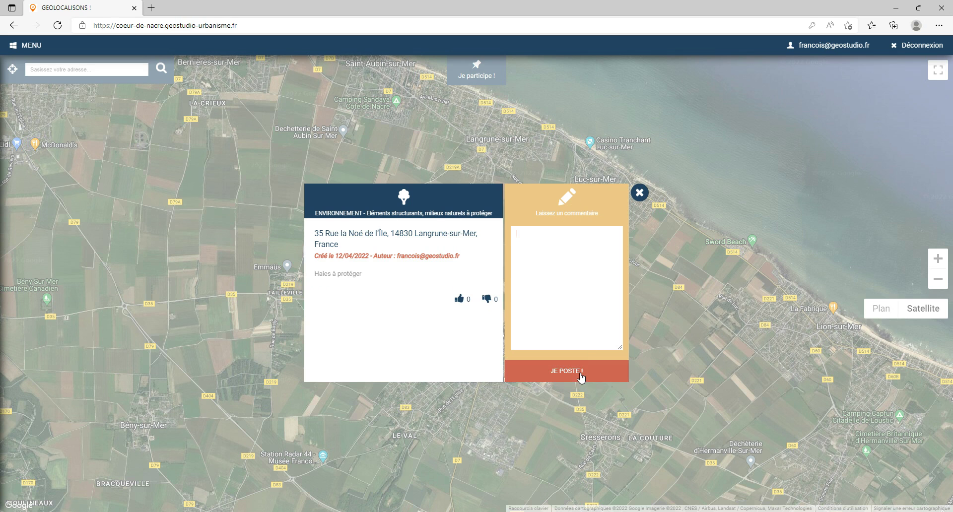
Close the contribution's details and examine the tree marker and the tree line along the D7 at closer range.
left_click(638, 192)
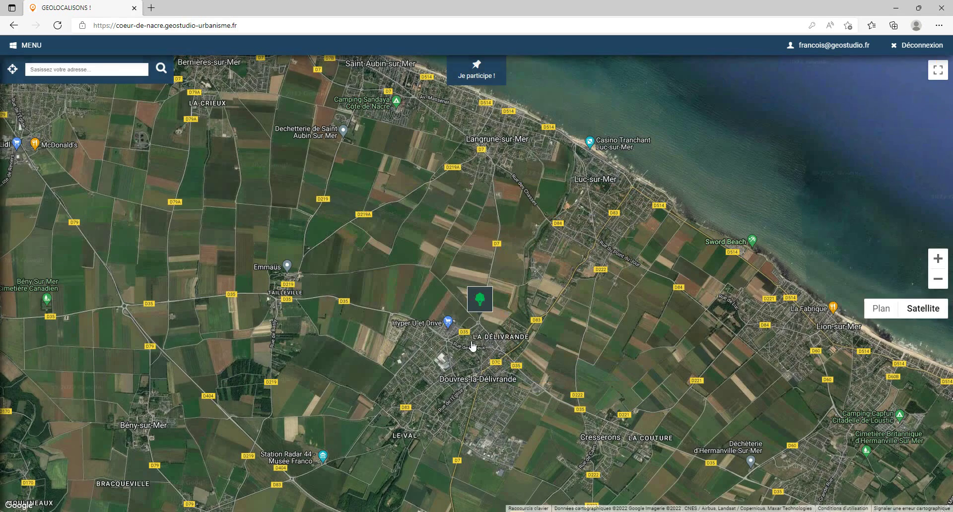
mouse_move(509, 316)
left_mouse_down()
mouse_move(500, 273)
mouse_move(447, 312)
left_mouse_up()
scroll(373, 261, "up", 2)
scroll(460, 281, "down", 1)
left_click_drag(514, 346, 472, 227)
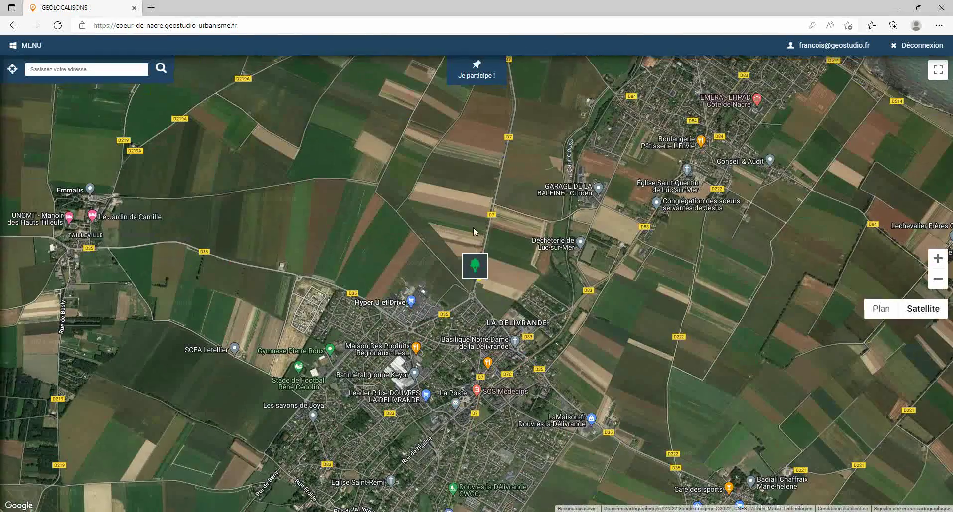
scroll(480, 262, "up", 1)
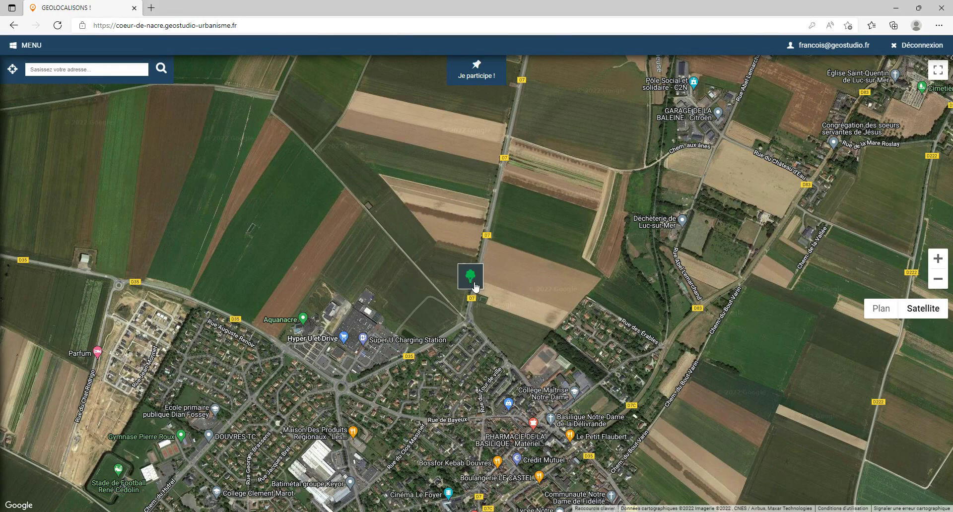
scroll(467, 295, "down", 2)
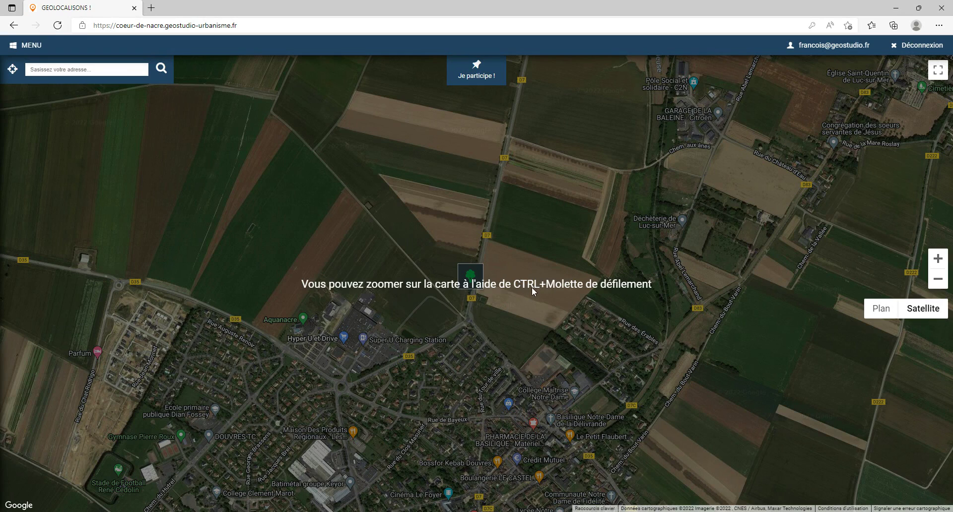
scroll(481, 303, "up", 4)
scroll(503, 299, "down", 2)
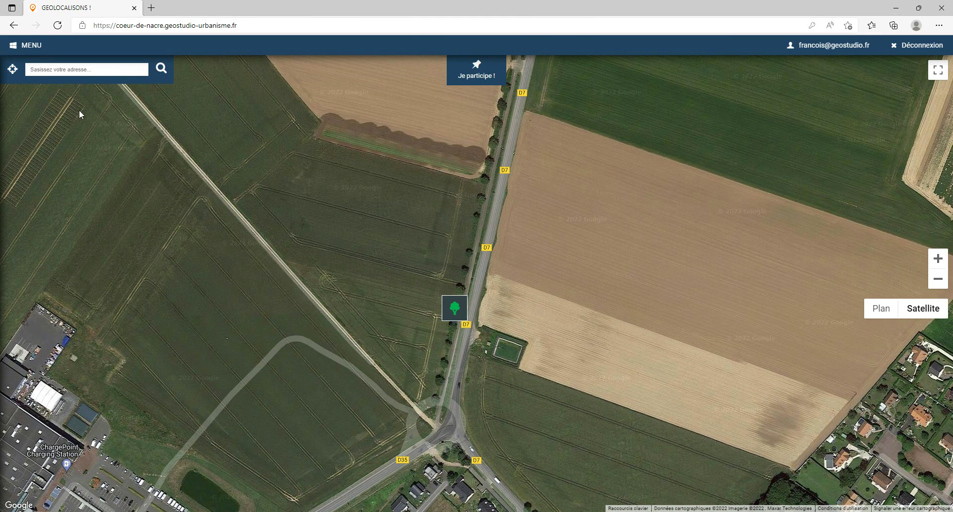
Go to the personal entries ("Mes saisies") and block the point contribution "Haies à protéger".
left_click(28, 48)
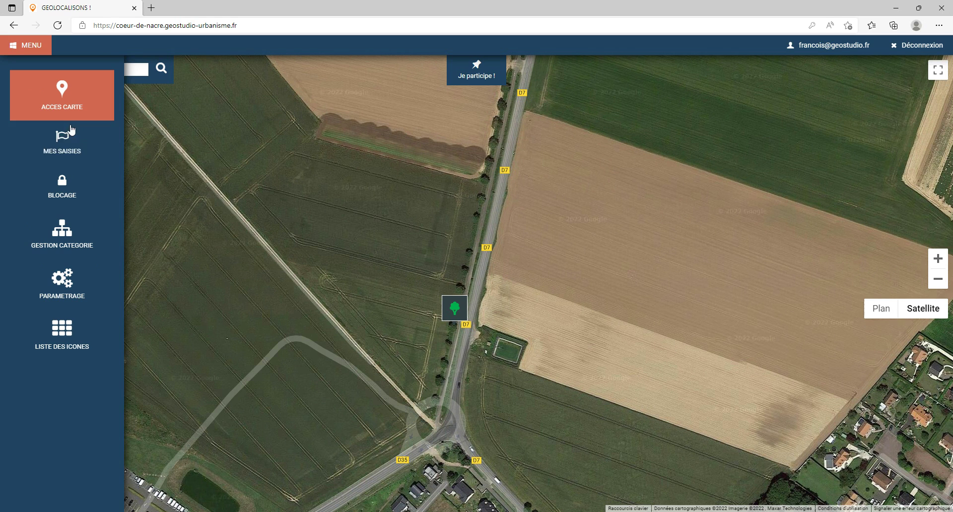
left_click(69, 156)
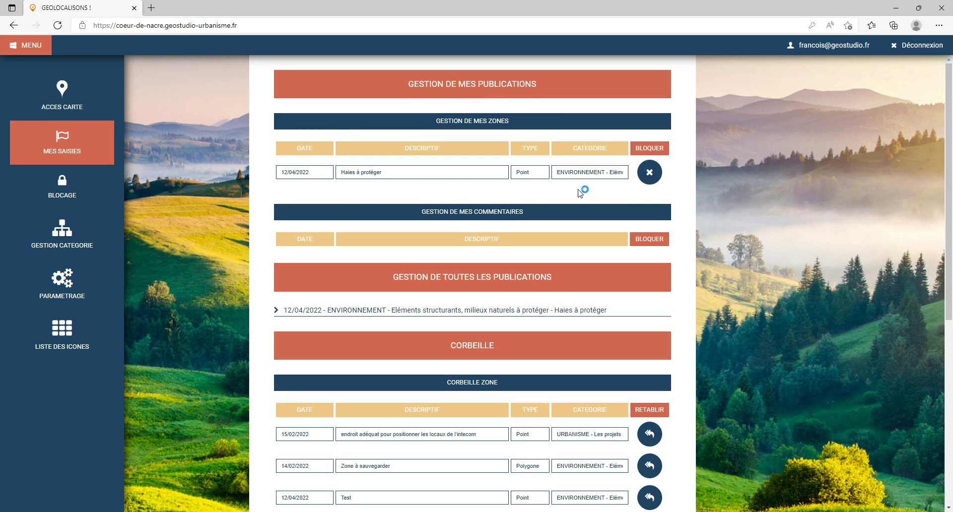
left_click(649, 173)
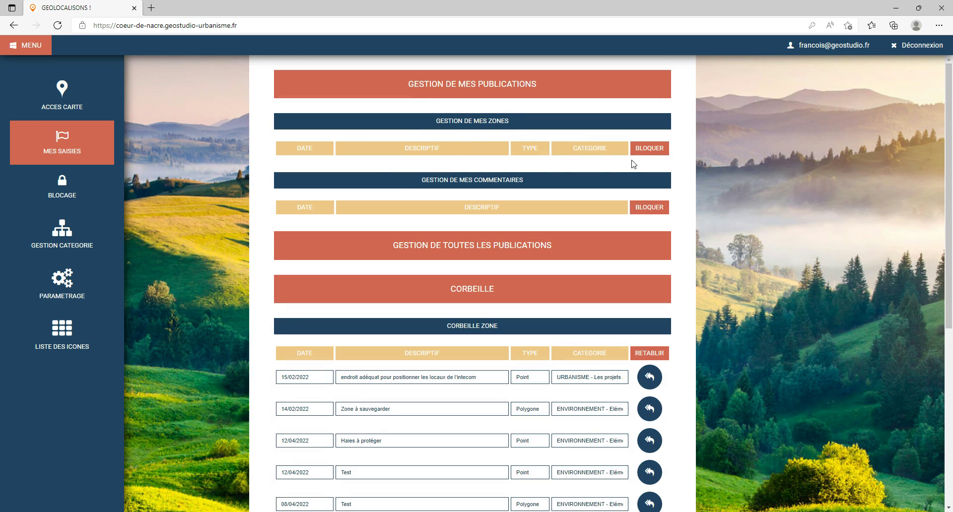
Return to the map and start a line contribution for the area around the D7, north of the D35 junction.
left_click(62, 100)
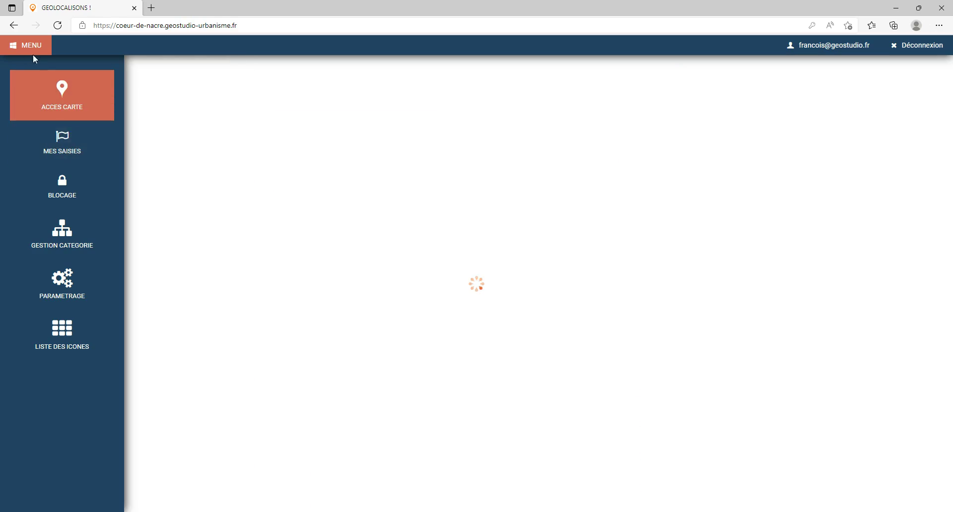
left_click(27, 47)
scroll(492, 254, "up", 2)
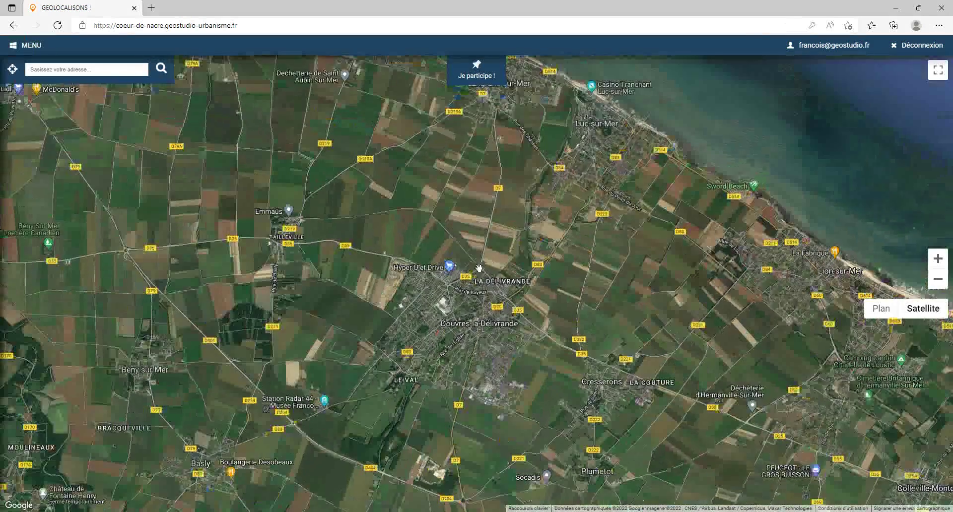
scroll(492, 254, "up", 3)
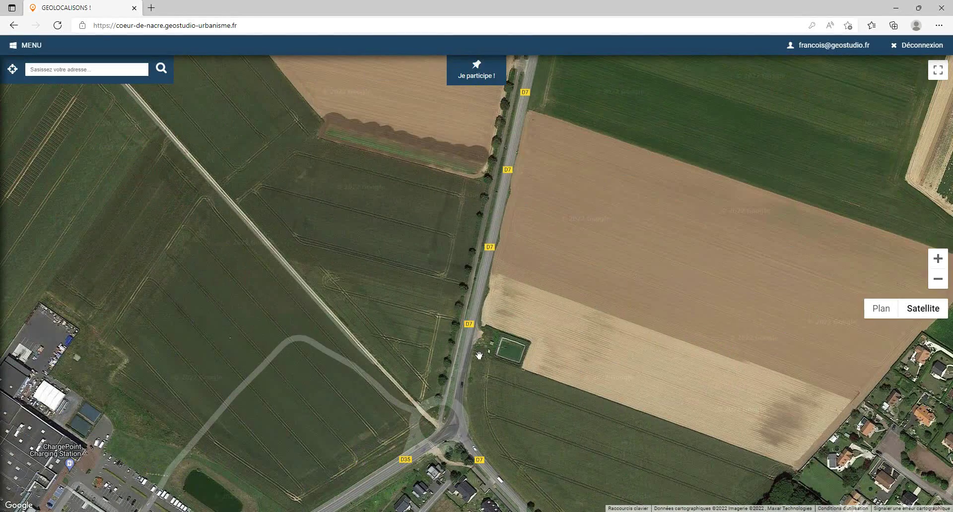
scroll(491, 308, "down", 1)
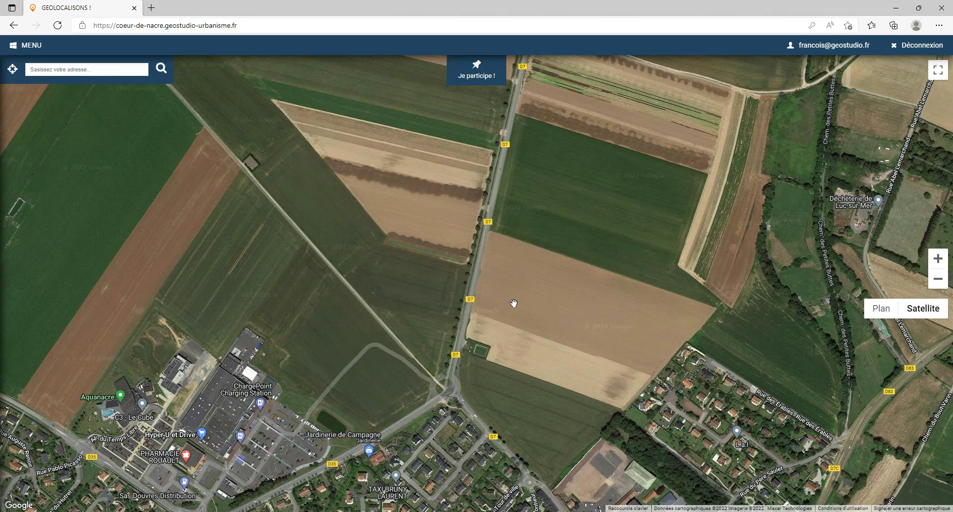
left_click(484, 77)
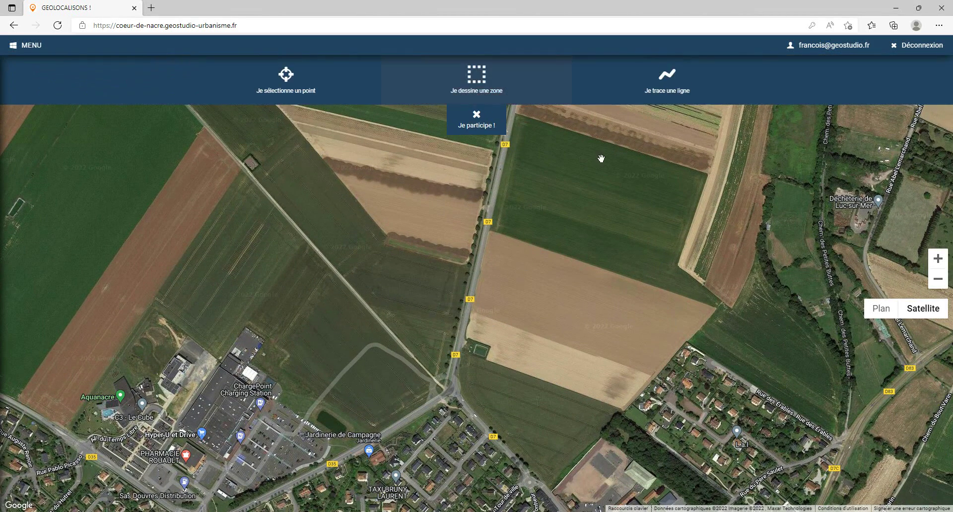
left_click(669, 86)
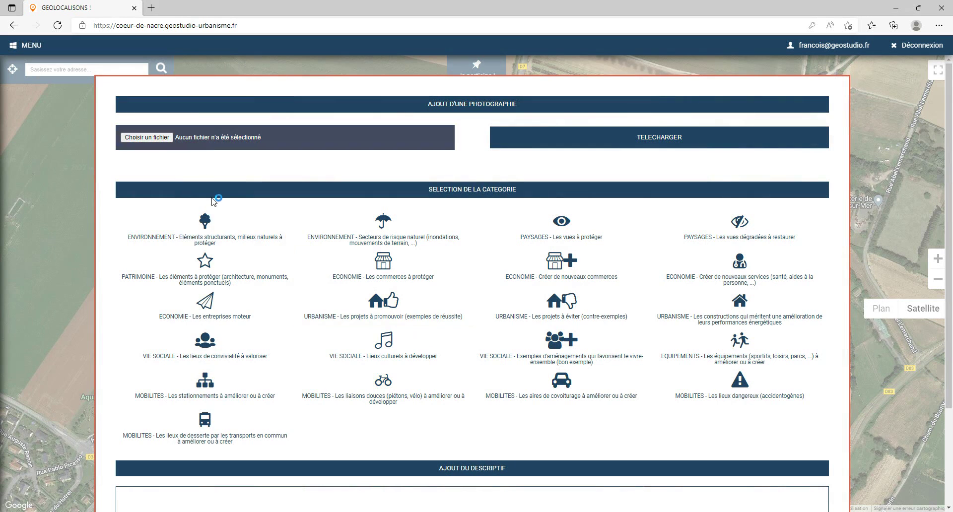
Categorise the line contribution as "ENVIRONNEMENT - Eléments structurants, milieux naturels à protéger", describe it as "Haies à protéger" and submit the form without a link.
left_click(212, 221)
scroll(347, 298, "down", 3)
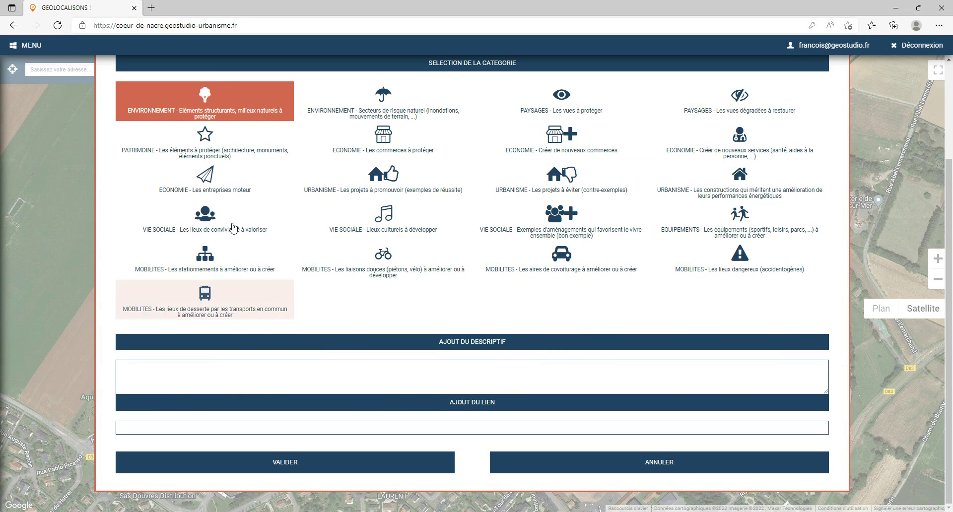
left_click(213, 367)
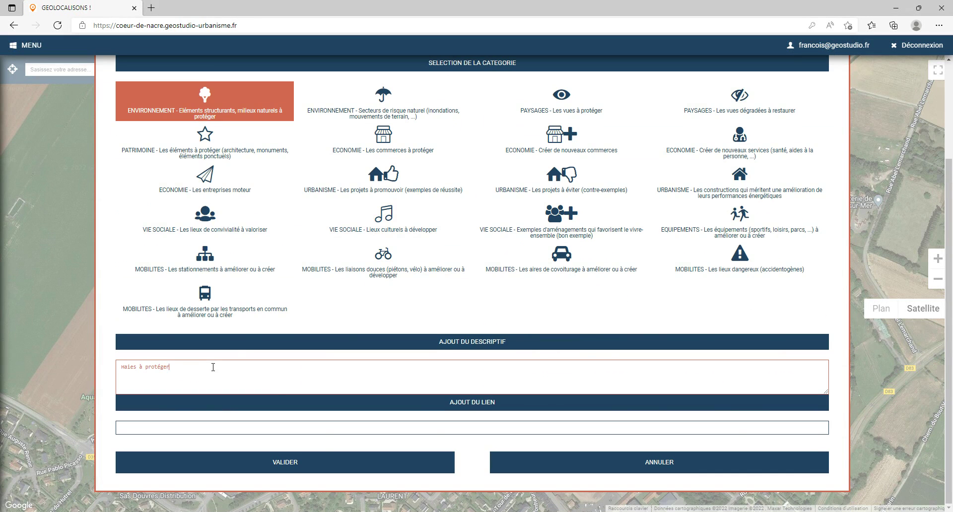
left_click(293, 467)
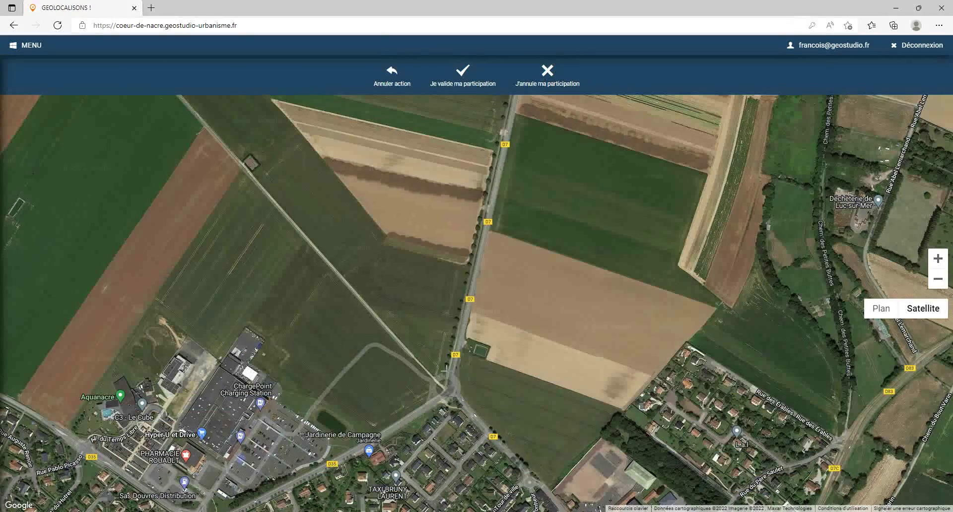
Trace the line along the tree row west of the D7, starting at the D35 junction and heading north past Chemin aux Ânes.
left_click(443, 376)
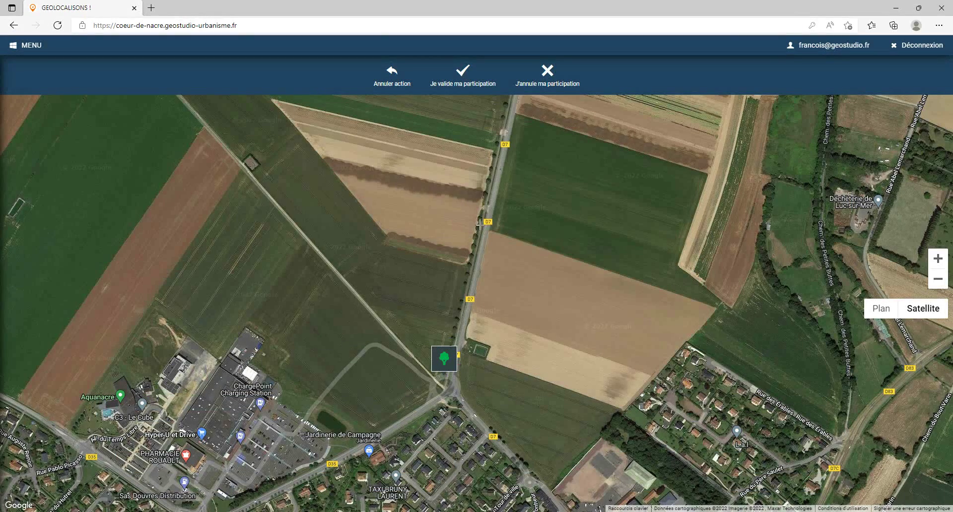
left_click_drag(507, 214, 487, 384)
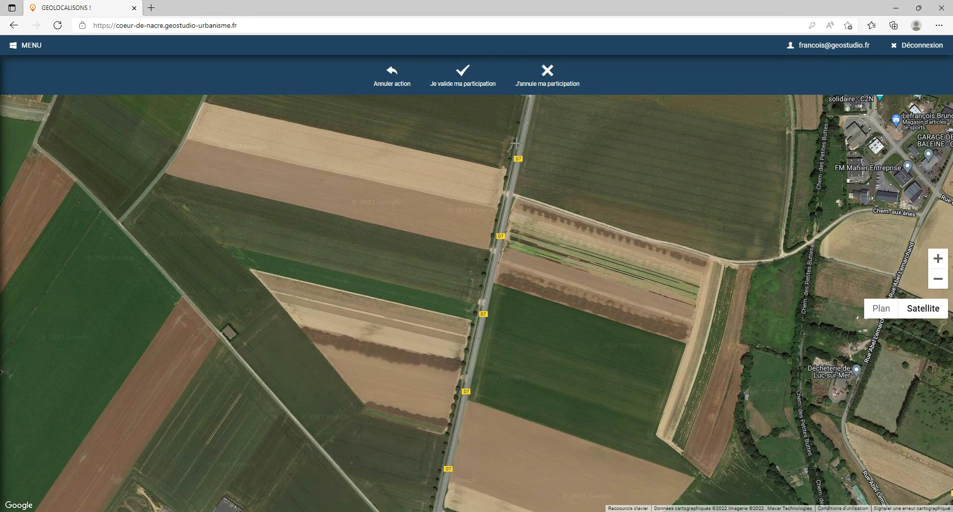
left_click(518, 120)
Extend the line with several zigzag points across the field east of the D7 and undo those points.
left_click_drag(519, 120, 540, 222)
left_click(642, 280)
left_click(722, 233)
left_click(551, 175)
left_click(504, 182)
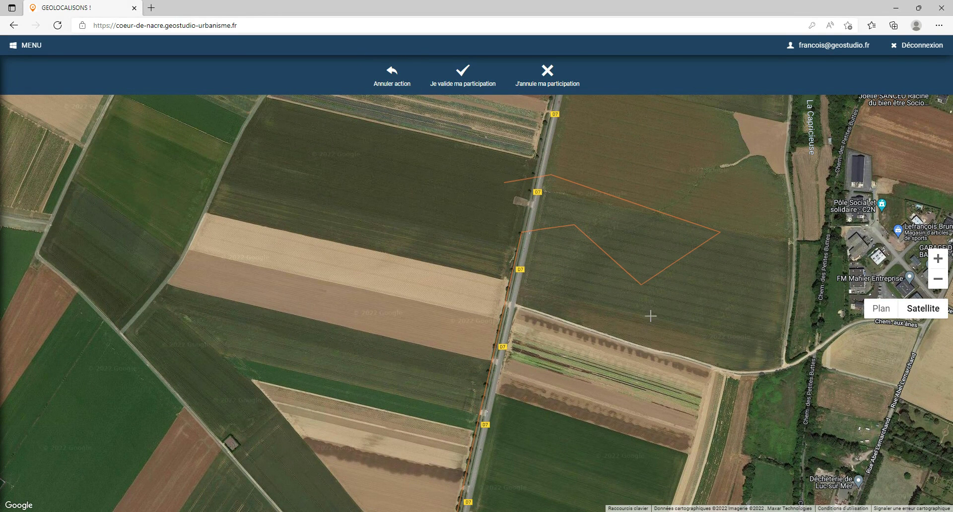
left_click(391, 89)
left_click(395, 83)
left_click(395, 84)
left_click(395, 85)
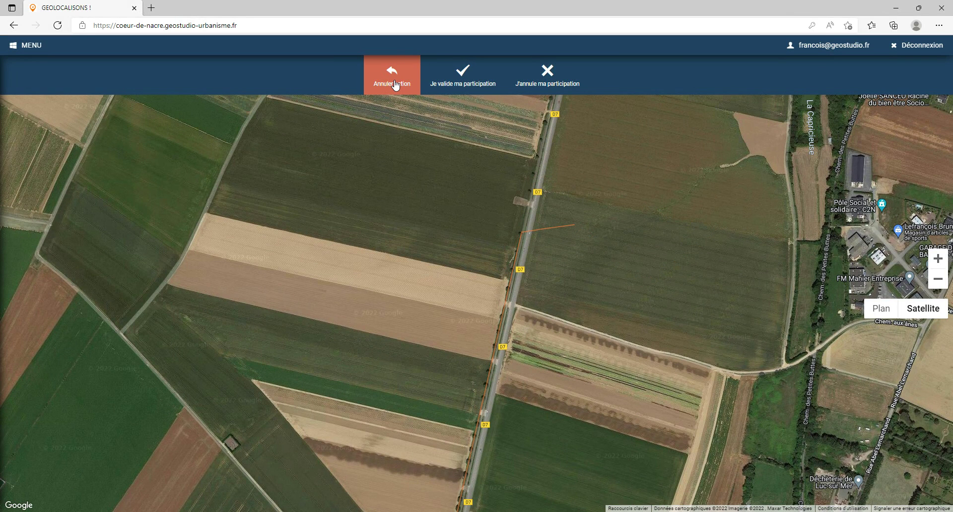
Check the hedge line traced along the D7 down to its tree marker and validate the participation.
left_click_drag(528, 346, 522, 247)
mouse_move(460, 437)
left_mouse_down()
mouse_move(460, 363)
mouse_move(460, 409)
left_mouse_up()
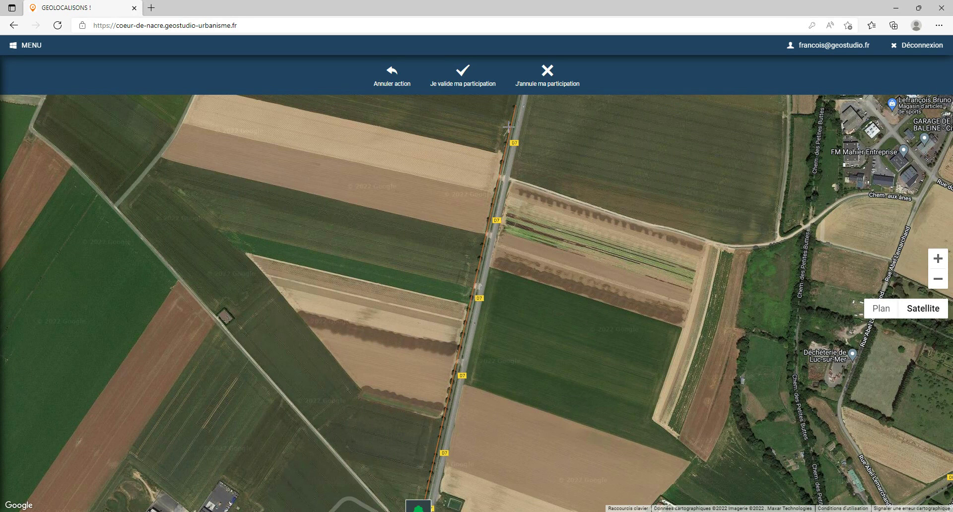
left_click(462, 74)
View the details of the tree marker at the hedge line's southern end, including its voting options, and close them.
scroll(505, 269, "down", 1)
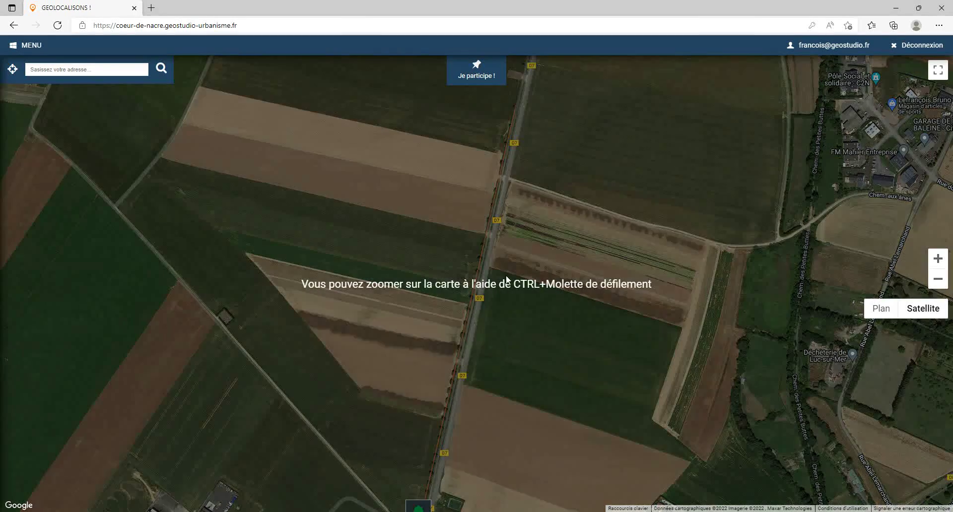
scroll(502, 325, "down", 2)
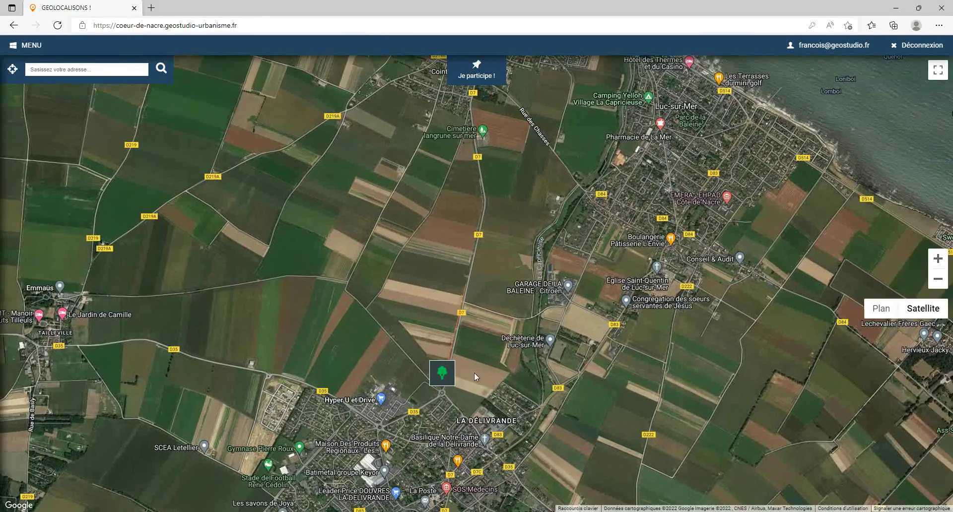
scroll(448, 315, "up", 1)
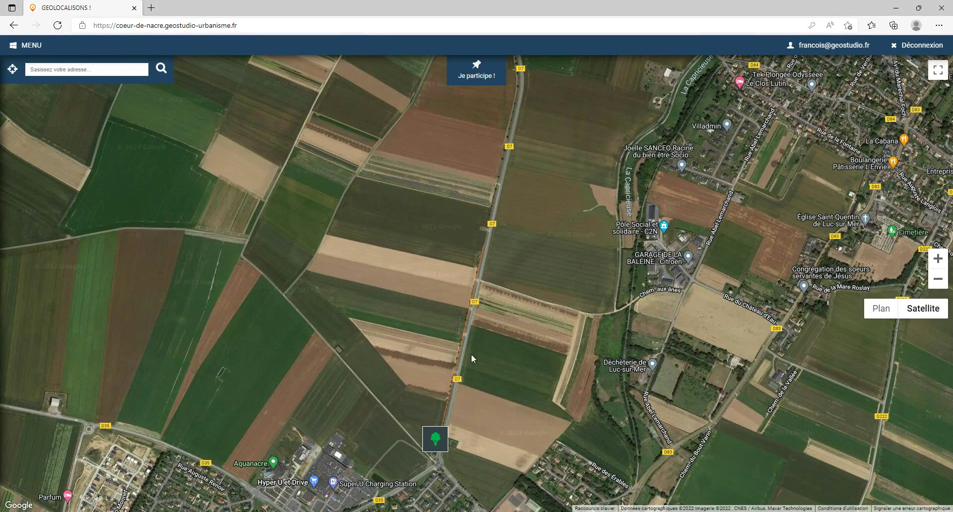
left_click(437, 447)
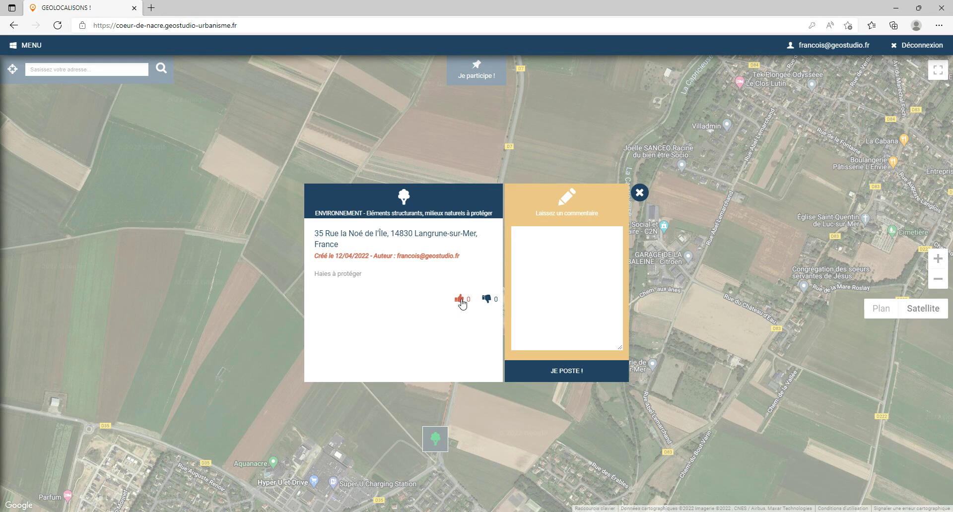
left_click(639, 193)
Start a zone contribution categorised as "ENVIRONNEMENT - Eléments structurants, milieux naturels à protéger", describe it as "Boisement à protéger" and submit the form.
left_click_drag(540, 325, 520, 277)
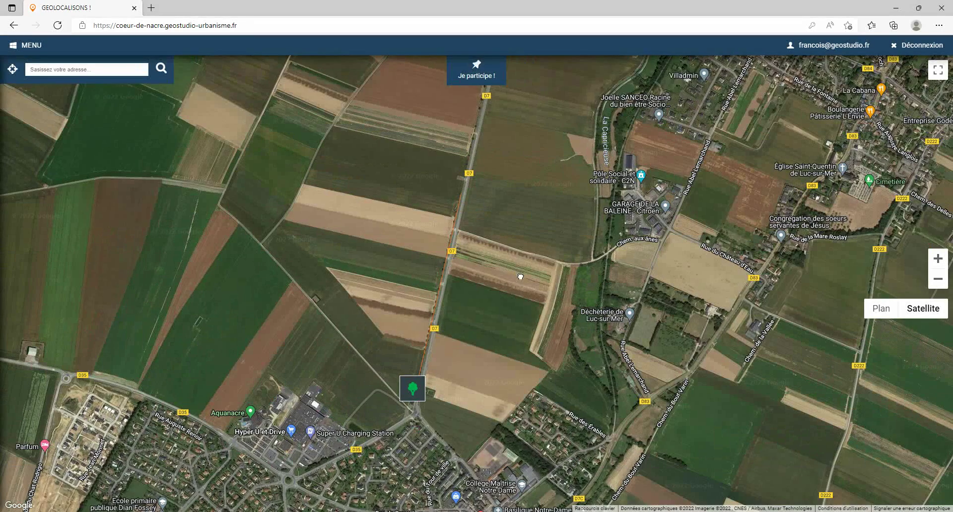
left_click(480, 75)
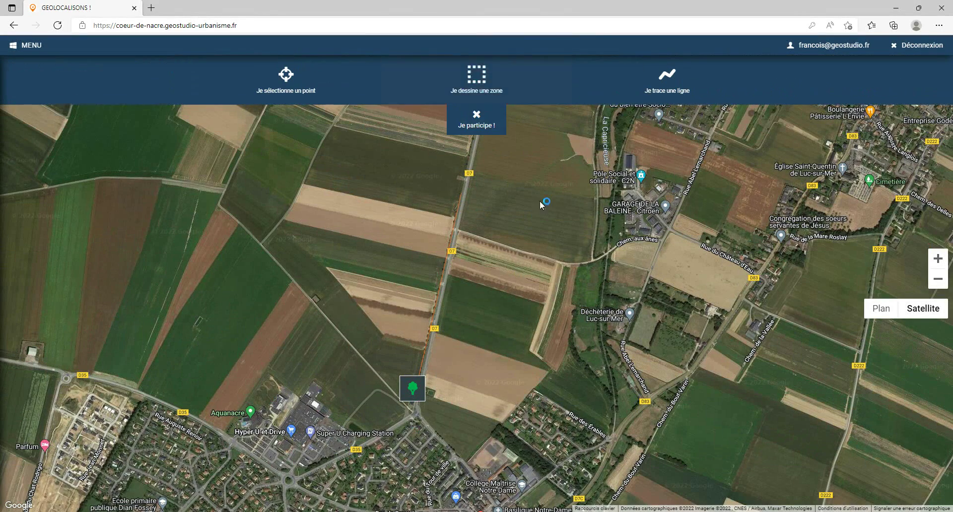
left_click(479, 86)
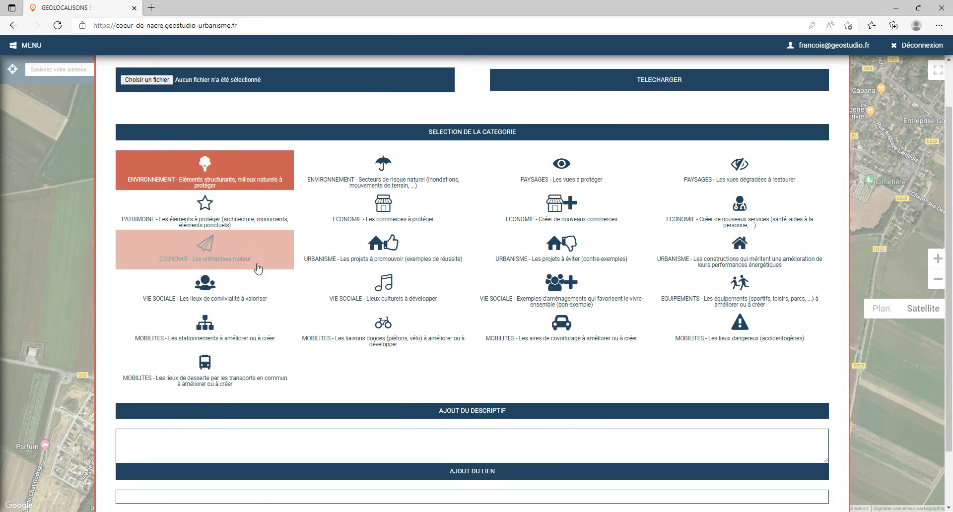
scroll(240, 297, "down", 2)
left_click(211, 369)
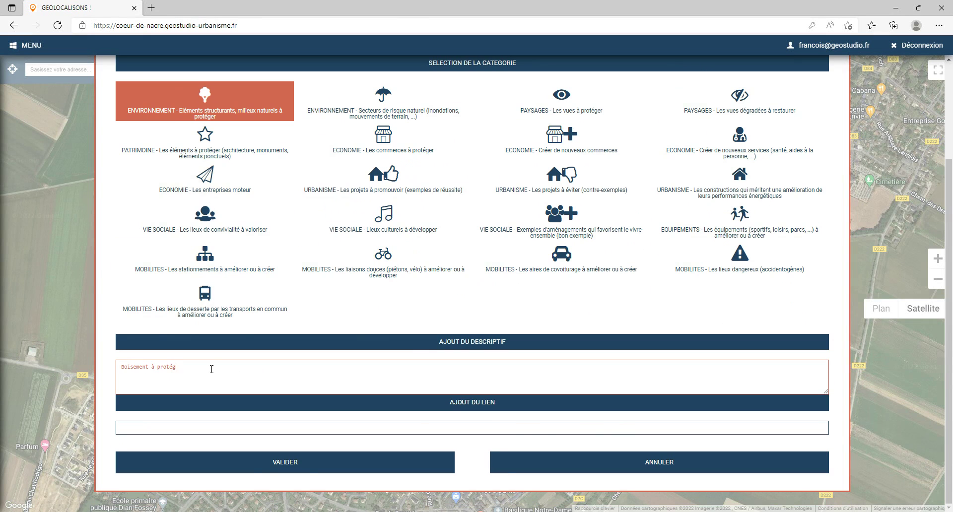
left_click(307, 467)
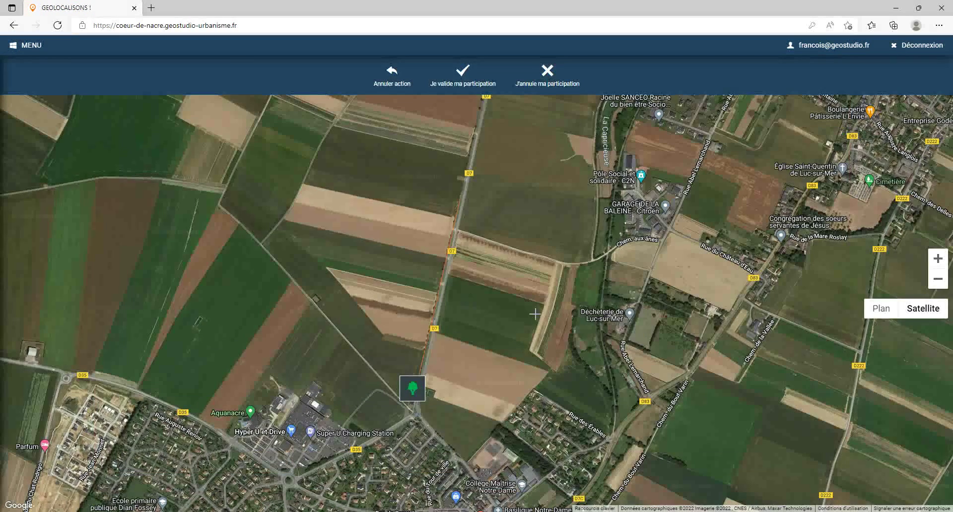
Look around La Délivrande on the map for the woodland to outline as the zone.
scroll(522, 315, "down", 1)
scroll(522, 316, "up", 1)
mouse_move(522, 315)
left_mouse_down()
mouse_move(476, 145)
mouse_move(465, 139)
left_mouse_up()
scroll(436, 263, "down", 3)
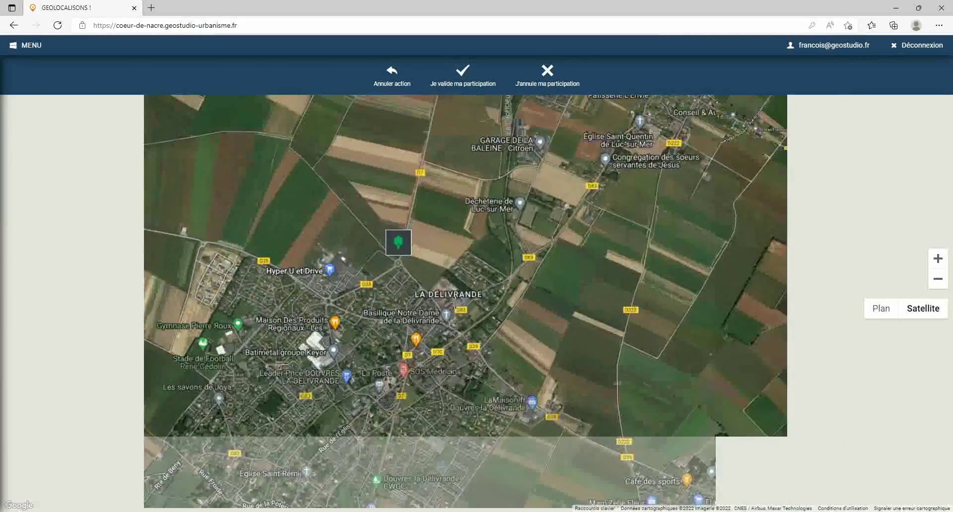